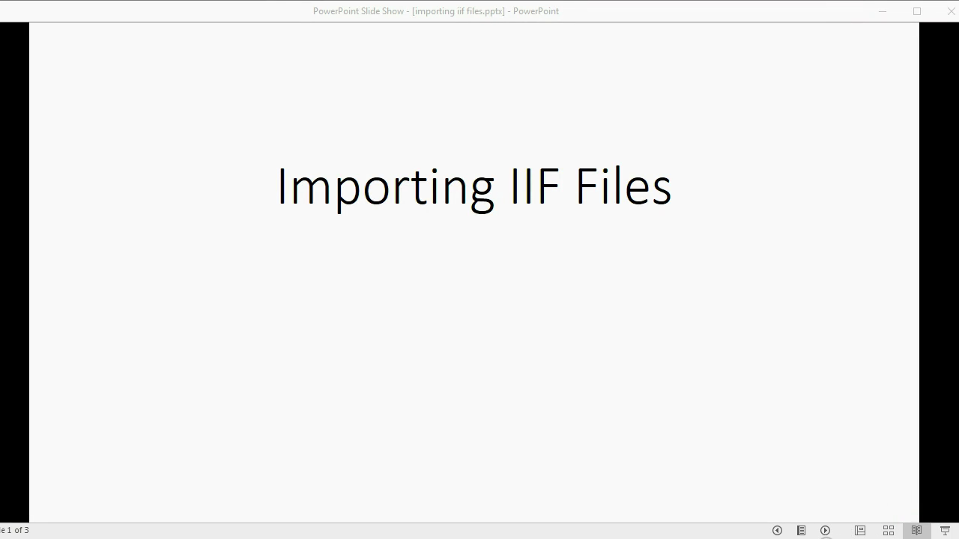
- Reveal the Brief Overview subtitle on the Importing IIF Files title slide
{"action": "left_click", "coordinate": [823, 529]}
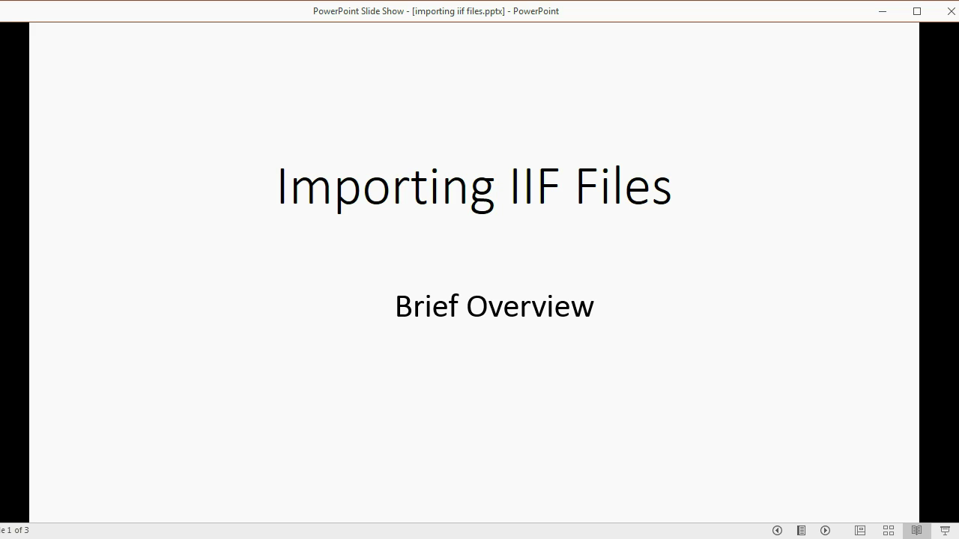
- Go to slide 2, reveal its six bullets one by one, then advance to slide 3
{"action": "key", "text": "Right"}
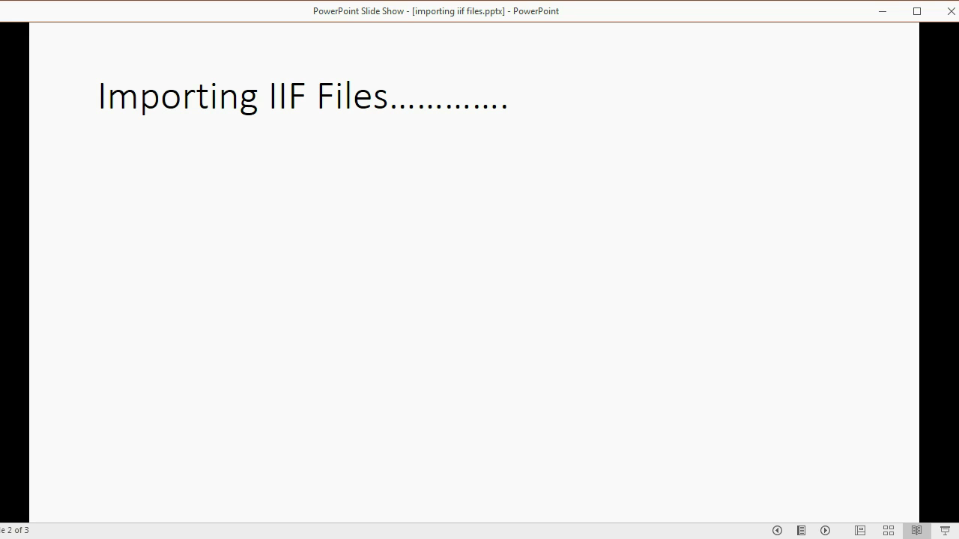
{"action": "key", "text": "Right"}
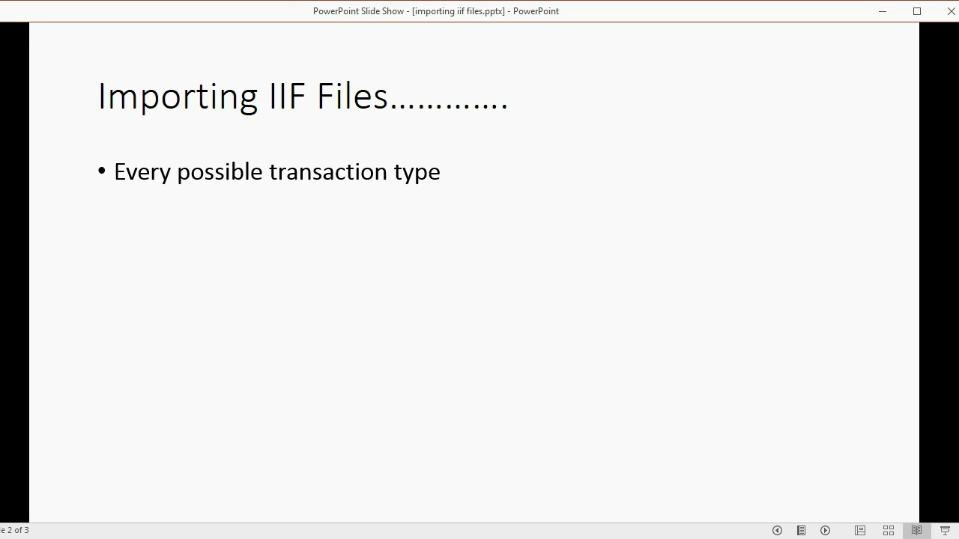
{"action": "key", "text": "Right"}
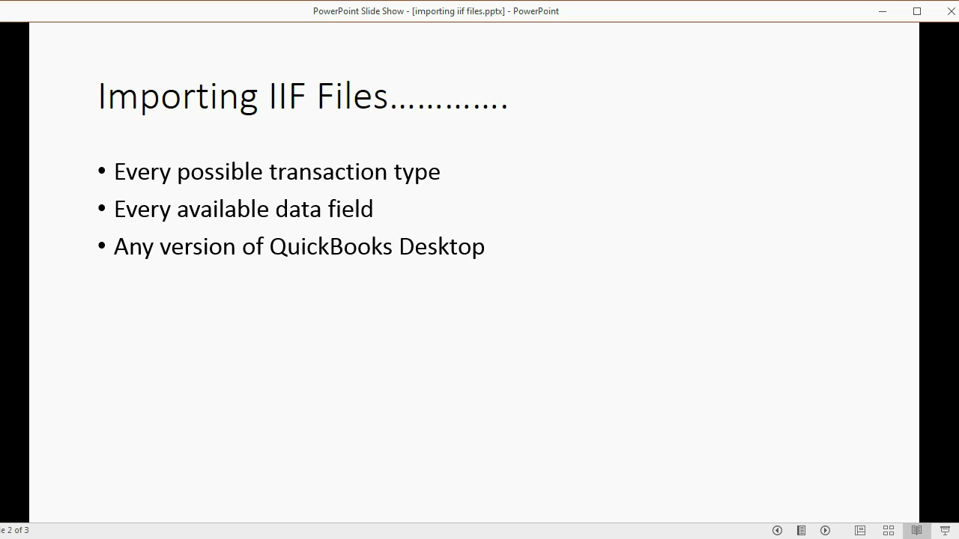
{"action": "key", "text": "Right"}
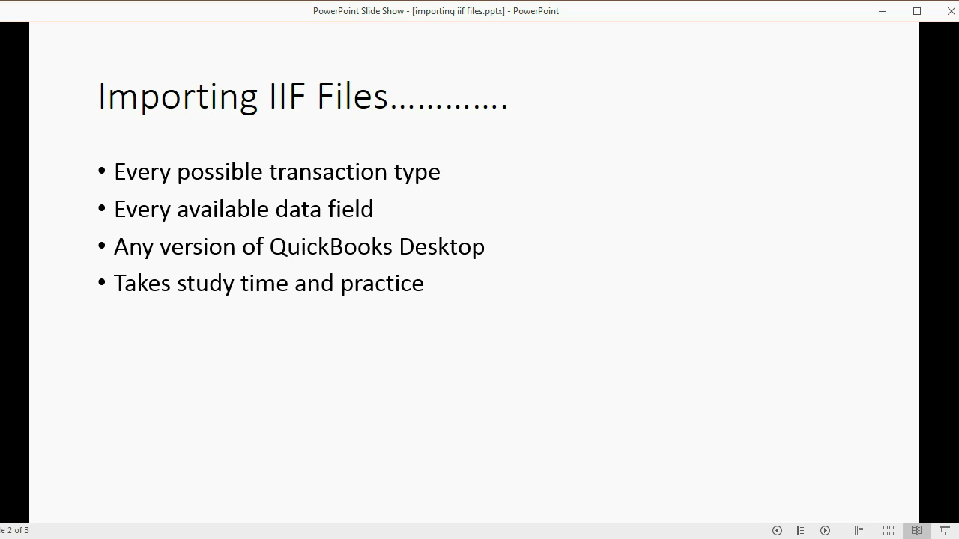
{"action": "key", "text": "Right"}
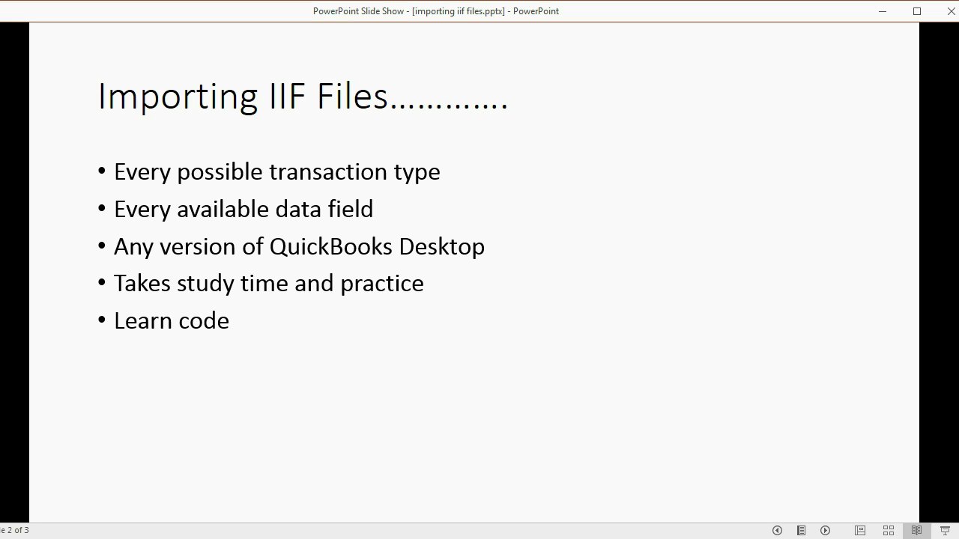
{"action": "key", "text": "Right"}
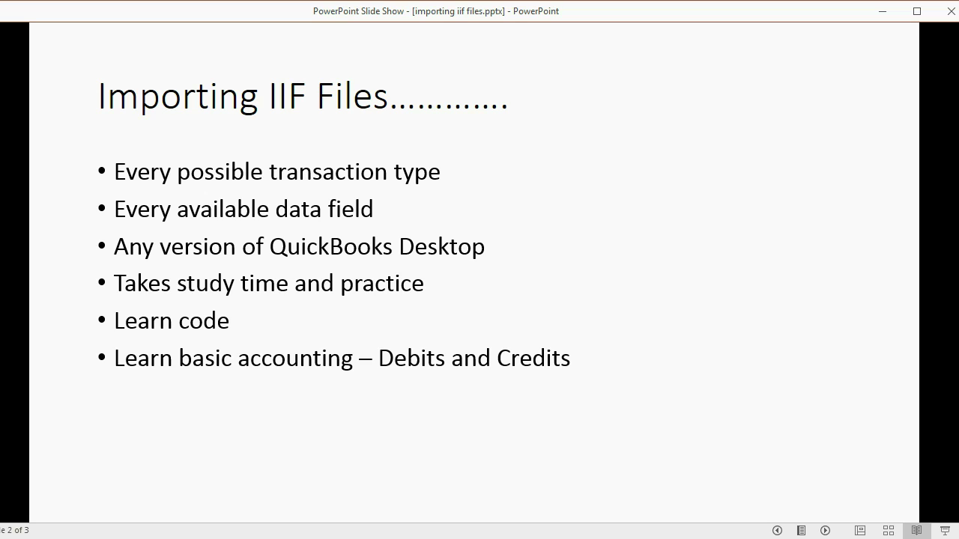
{"action": "key", "text": "Right"}
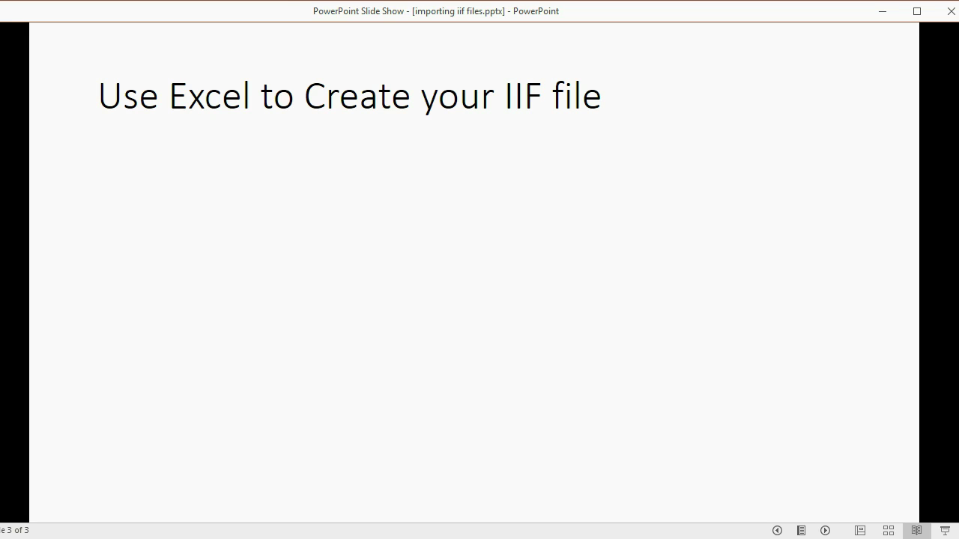
- Reveal both bullets on the Use Excel slide, then bring up the iif-learning.txt workbook in Excel
{"action": "key", "text": "Right"}
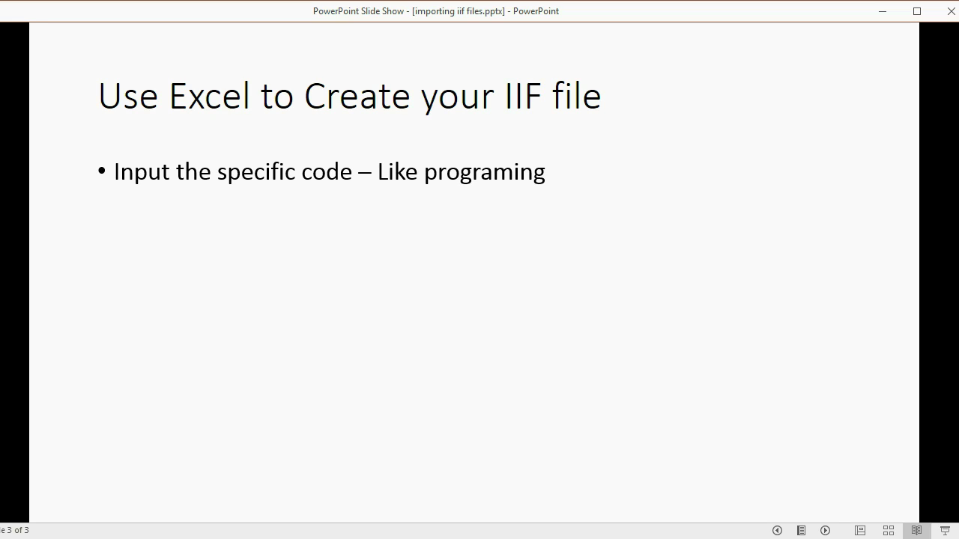
{"action": "key", "text": "Right"}
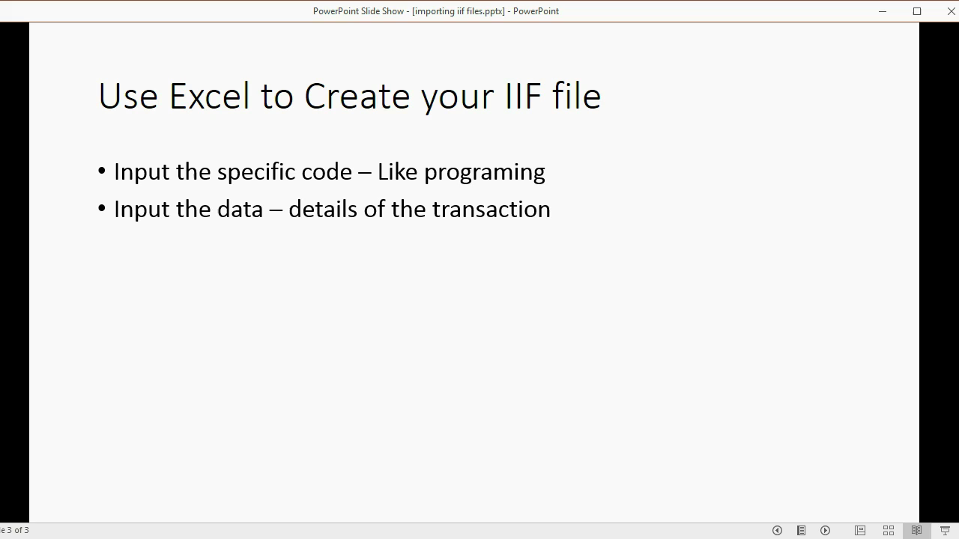
{"action": "left_click", "coordinate": [485, 538]}
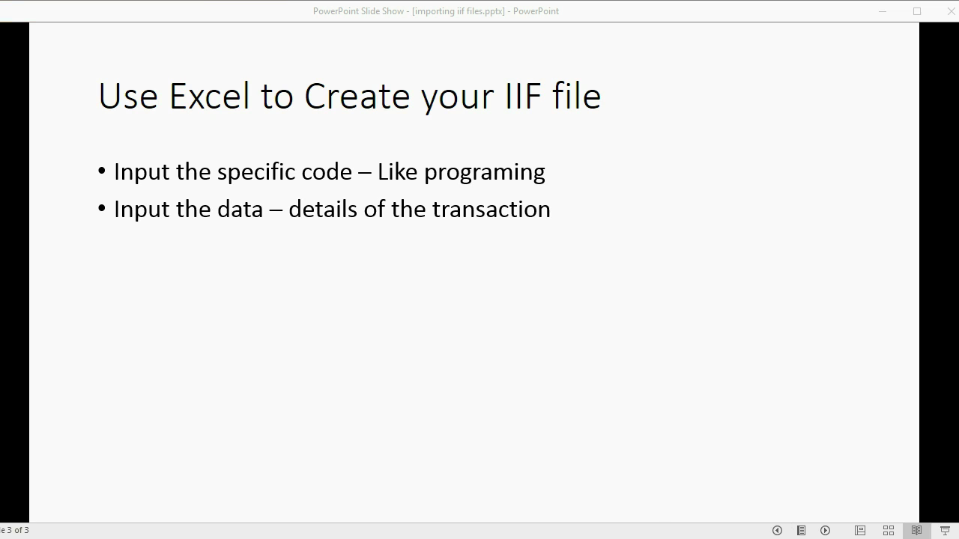
{"action": "left_click", "coordinate": [560, 496]}
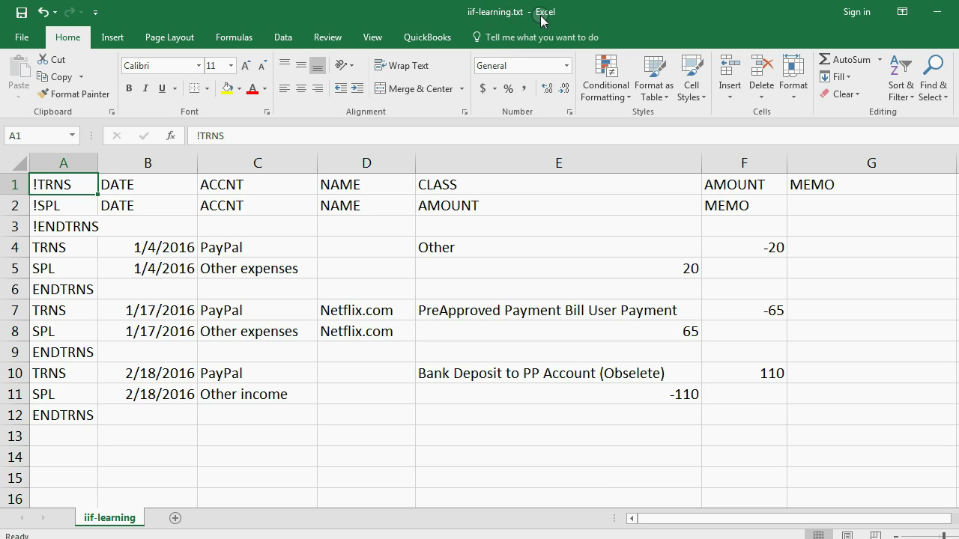
{"action": "left_click", "coordinate": [165, 199]}
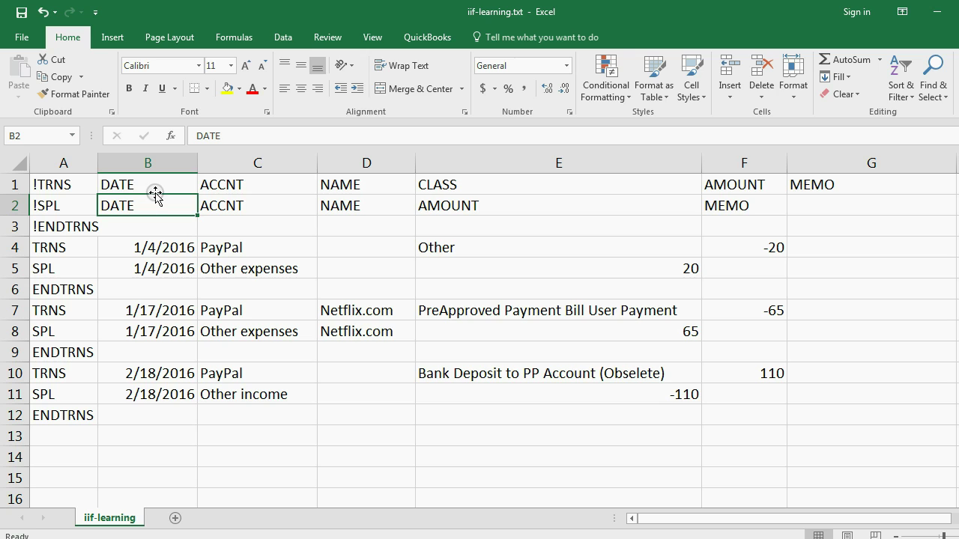
{"action": "left_click_drag", "start_coordinate": [75, 184], "coordinate": [69, 373]}
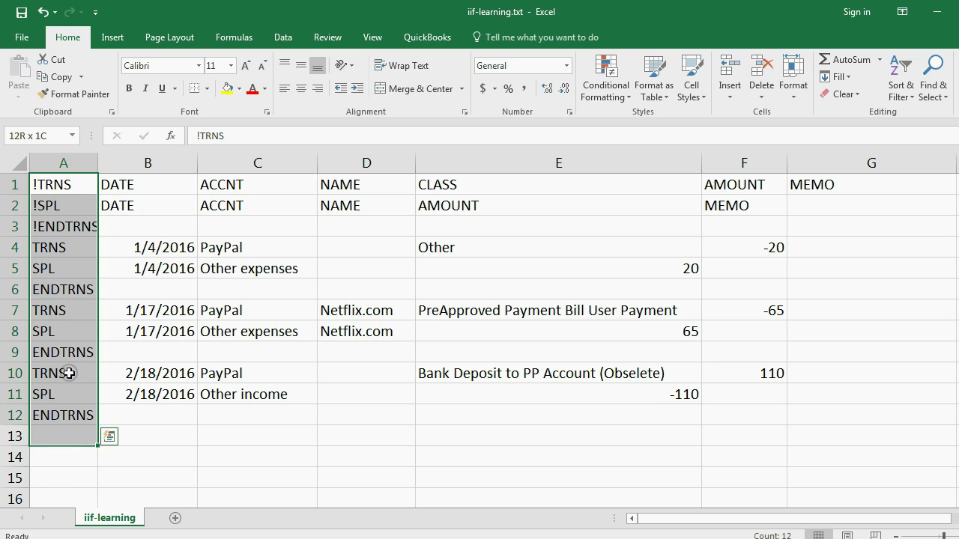
{"action": "left_click_drag", "start_coordinate": [77, 187], "coordinate": [814, 199]}
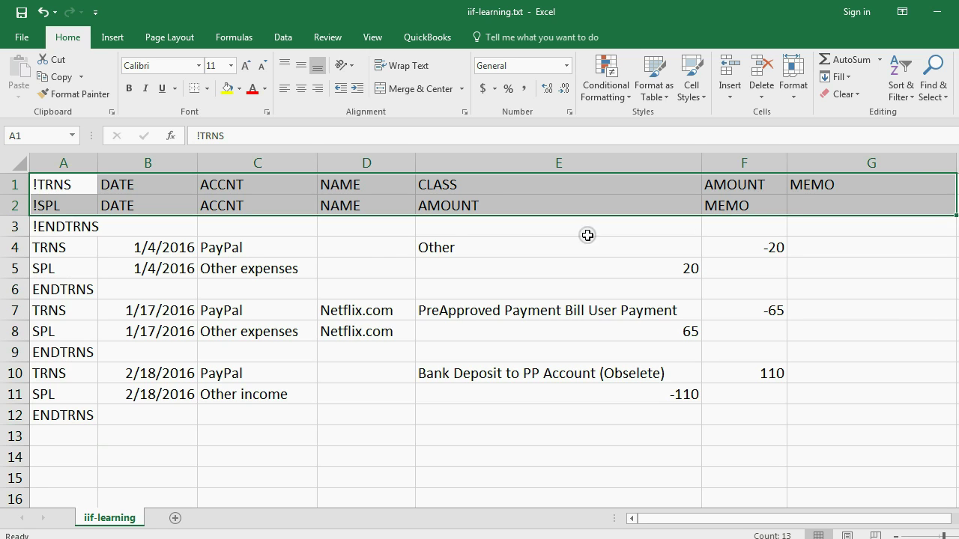
{"action": "left_click_drag", "start_coordinate": [180, 248], "coordinate": [733, 427]}
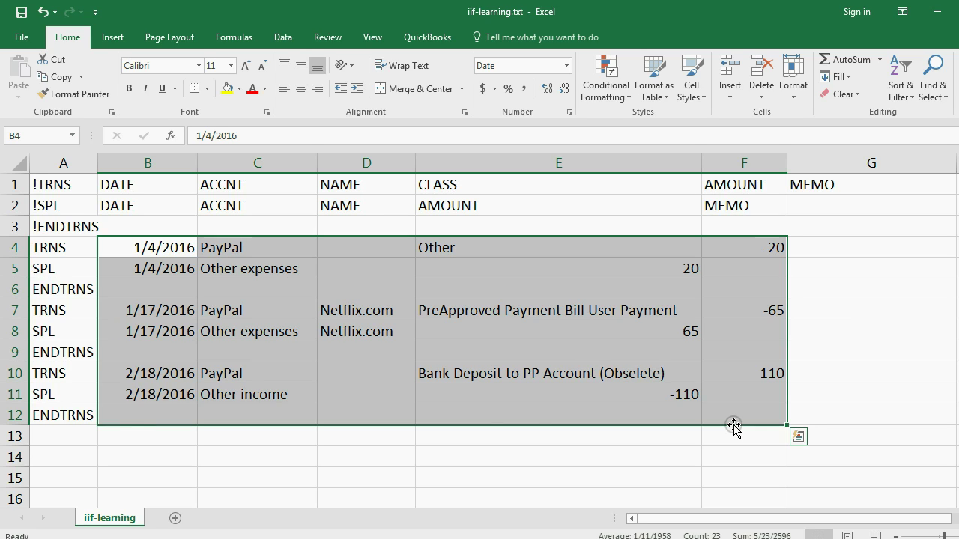
{"action": "left_click", "coordinate": [583, 478]}
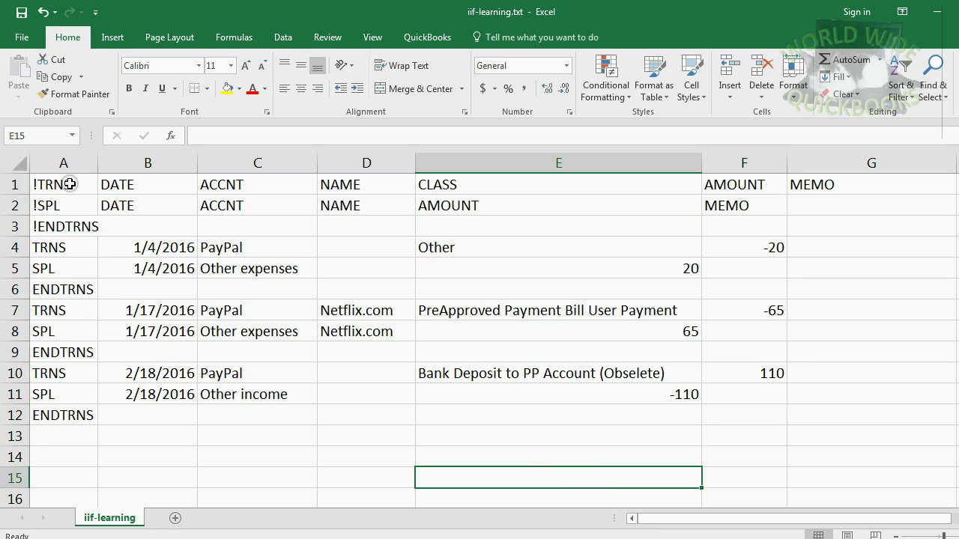
- Make the column A record codes (A1:A12) and the row 1–2 header labels red
{"action": "left_click_drag", "start_coordinate": [68, 184], "coordinate": [75, 414]}
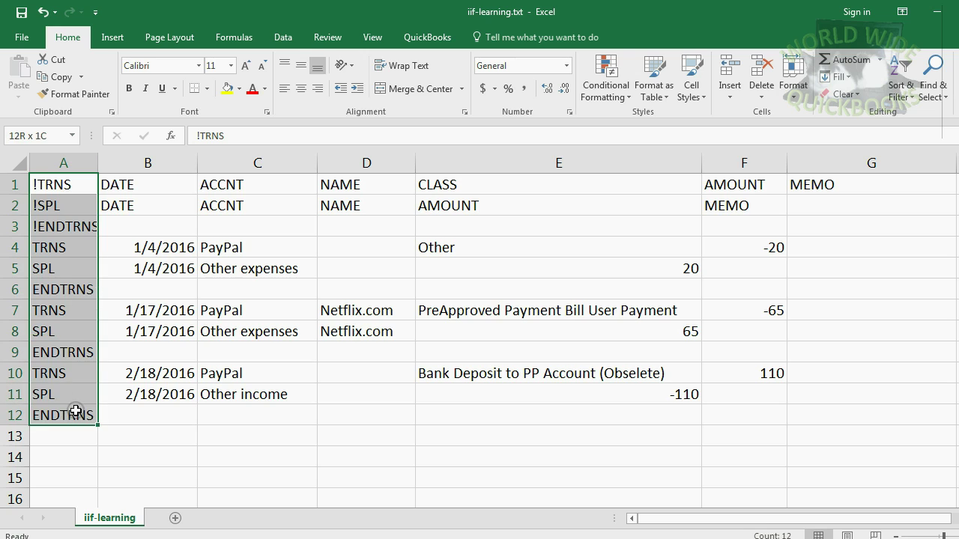
{"action": "left_click", "coordinate": [248, 89]}
{"action": "left_click_drag", "start_coordinate": [140, 180], "coordinate": [861, 205]}
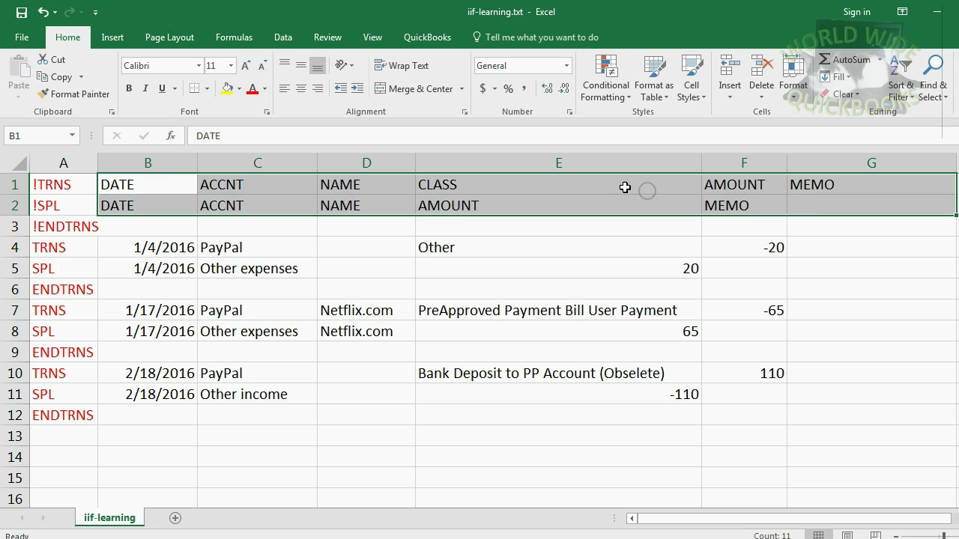
{"action": "left_click", "coordinate": [255, 90]}
{"action": "left_click", "coordinate": [378, 248]}
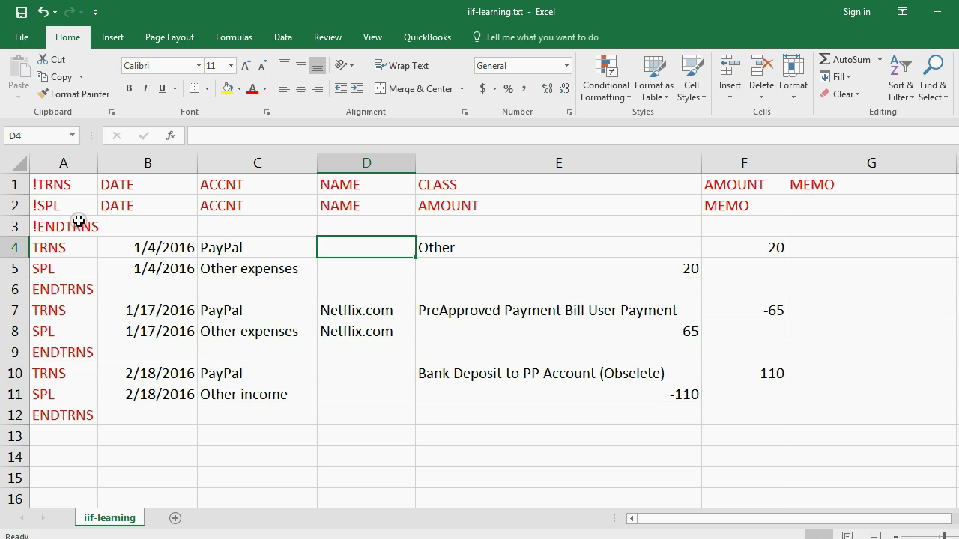
{"action": "left_click_drag", "start_coordinate": [180, 248], "coordinate": [721, 424]}
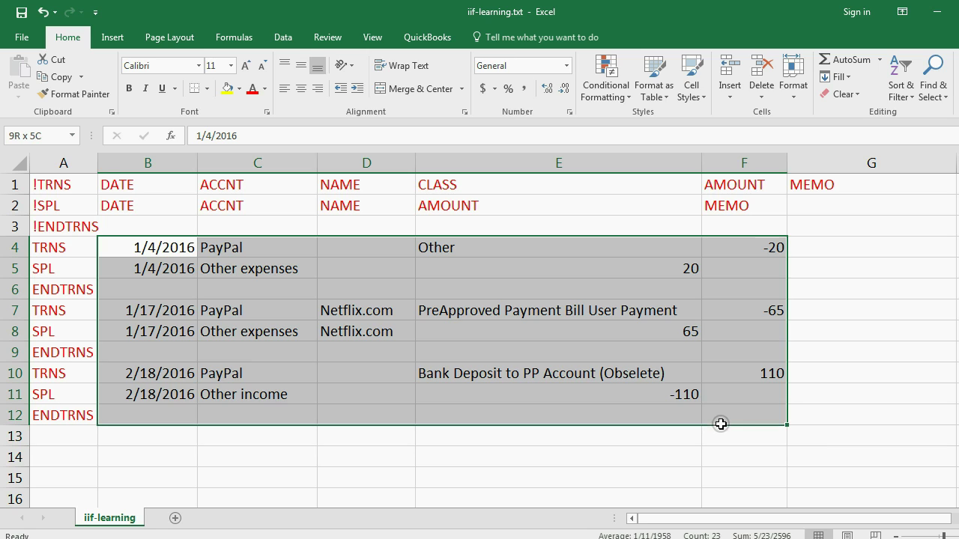
{"action": "left_click", "coordinate": [552, 452]}
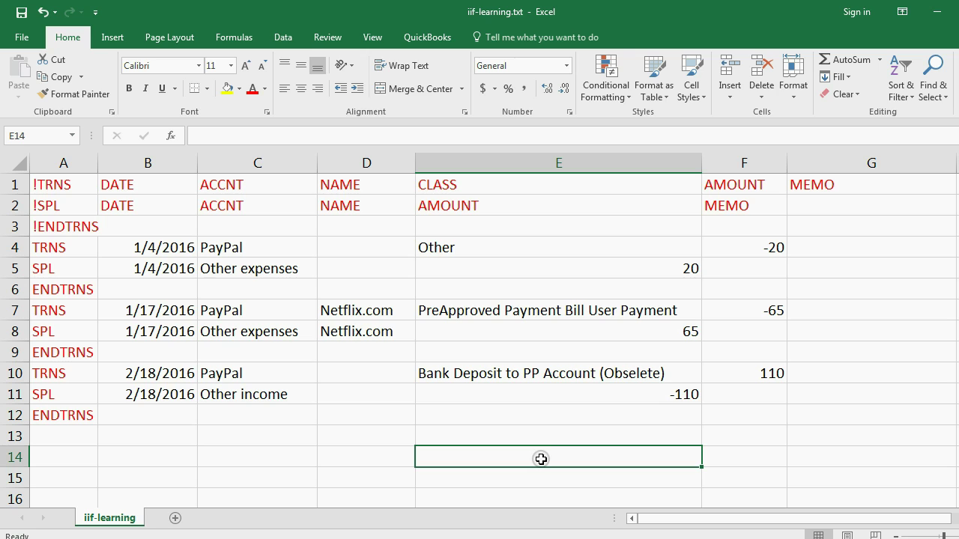
{"action": "left_click_drag", "start_coordinate": [178, 245], "coordinate": [719, 406]}
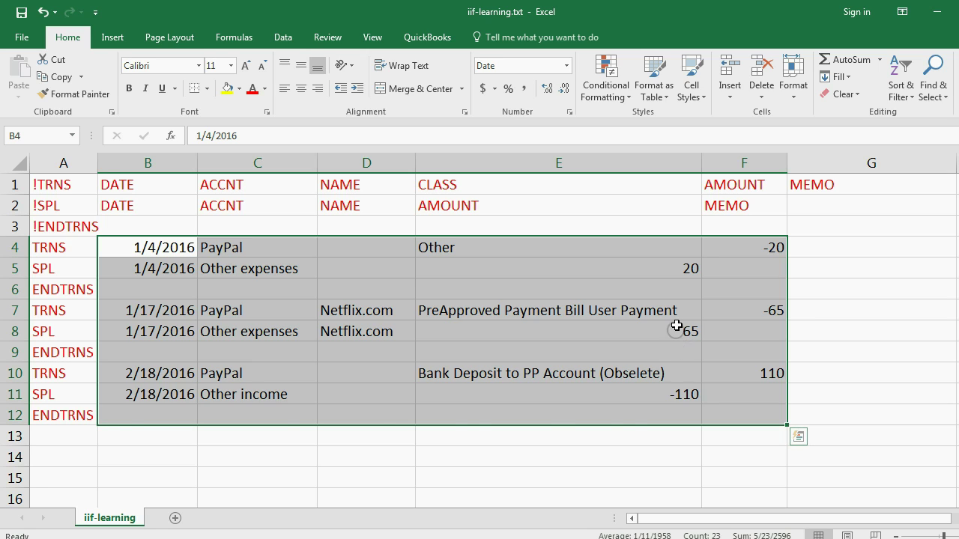
{"action": "left_click", "coordinate": [694, 269]}
{"action": "left_click", "coordinate": [747, 251]}
{"action": "left_click", "coordinate": [691, 329]}
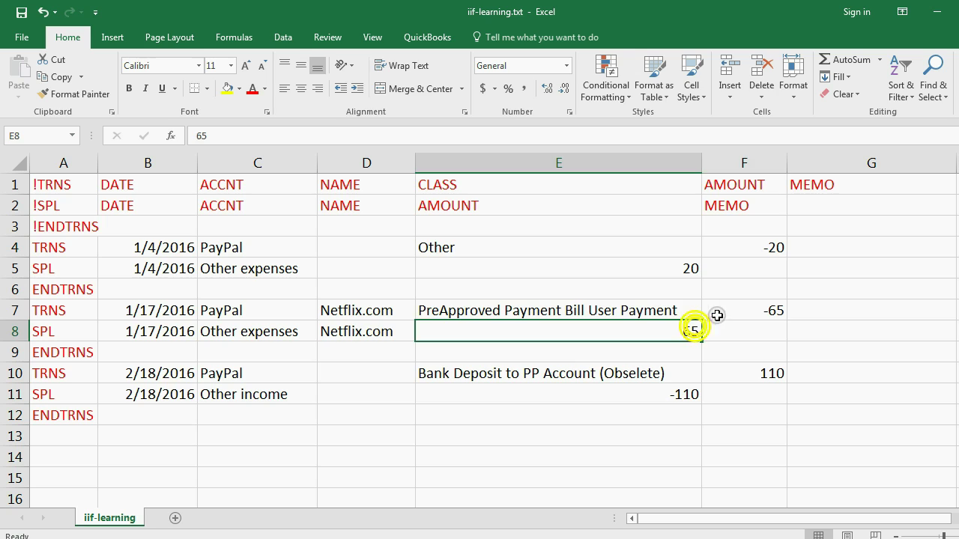
{"action": "left_click", "coordinate": [728, 310]}
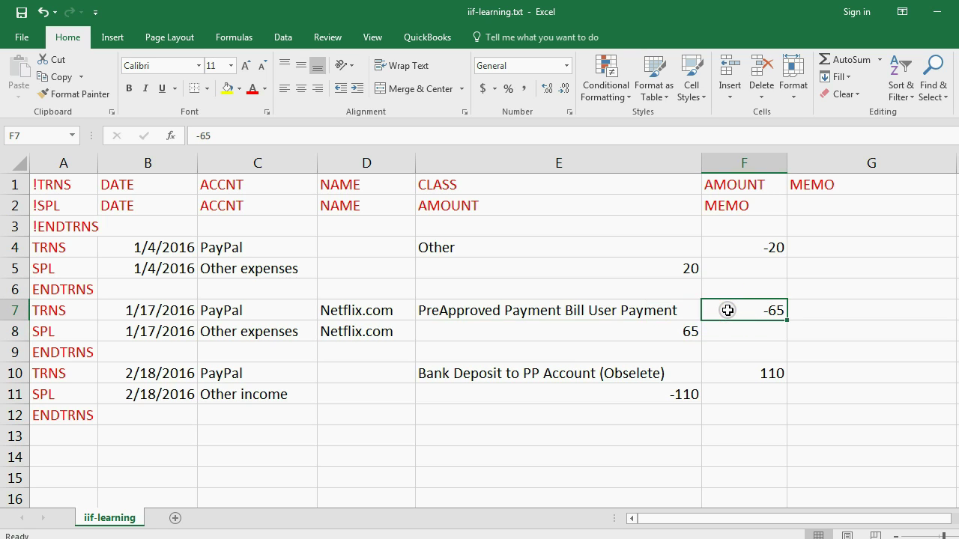
{"action": "left_click", "coordinate": [189, 249]}
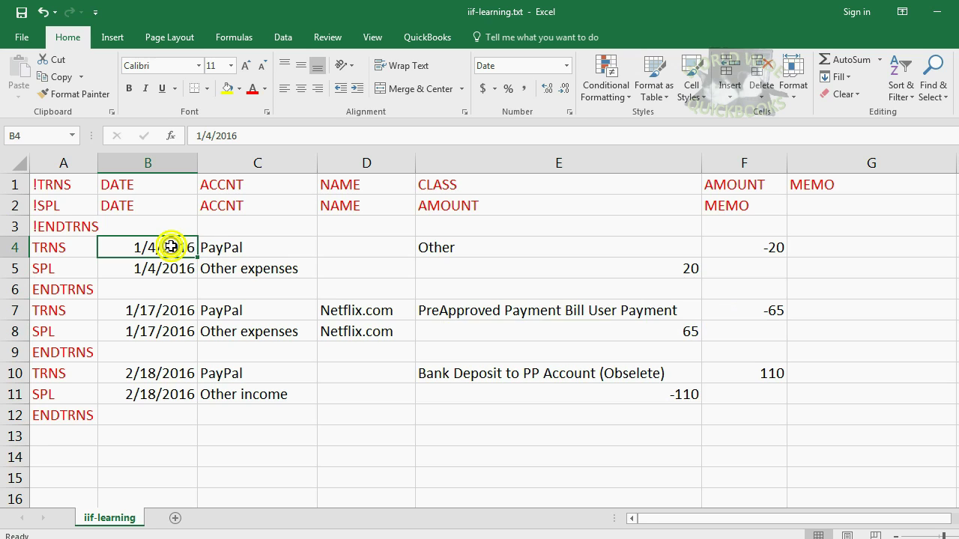
{"action": "left_click_drag", "start_coordinate": [170, 247], "coordinate": [223, 267]}
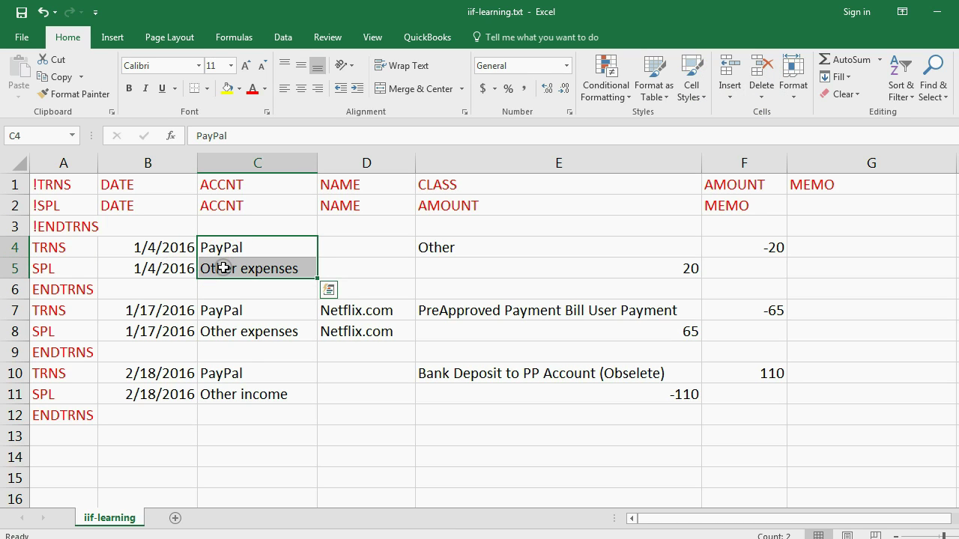
{"action": "left_click_drag", "start_coordinate": [634, 250], "coordinate": [721, 270]}
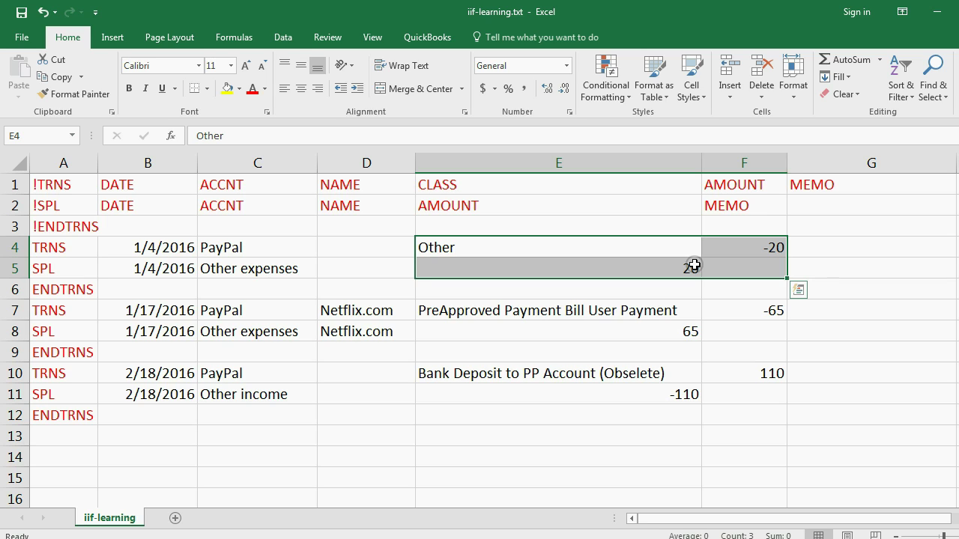
{"action": "left_click", "coordinate": [181, 312]}
{"action": "left_click_drag", "start_coordinate": [181, 311], "coordinate": [185, 329]}
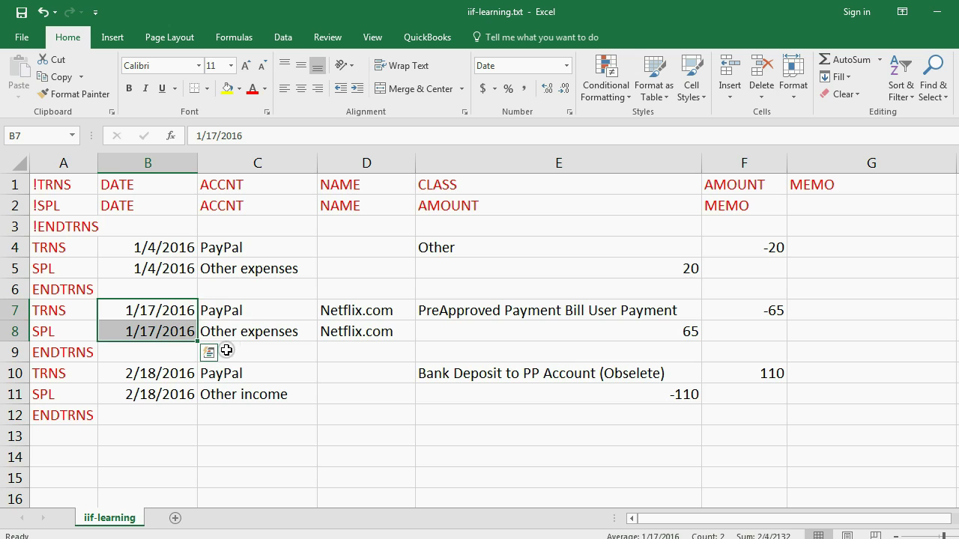
{"action": "left_click_drag", "start_coordinate": [243, 318], "coordinate": [252, 333]}
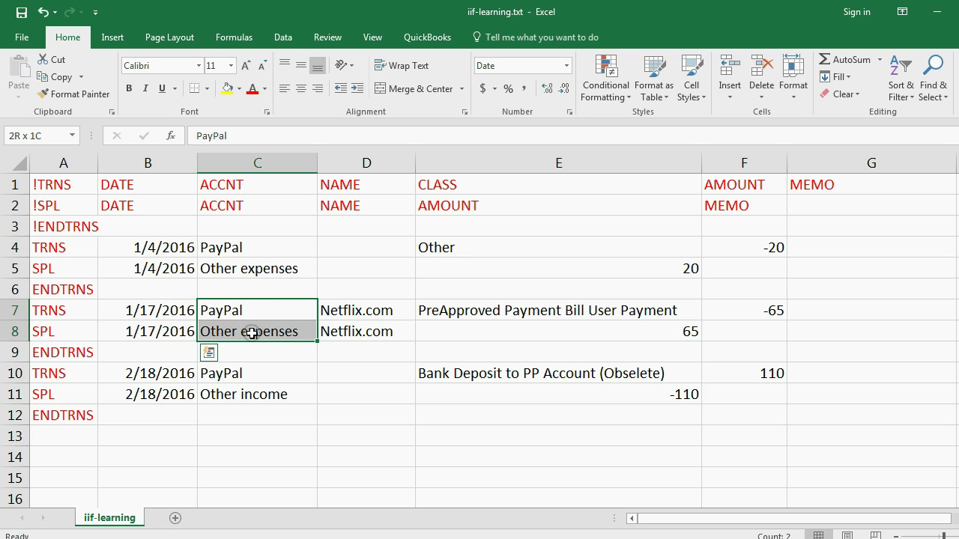
{"action": "left_click_drag", "start_coordinate": [364, 310], "coordinate": [362, 330]}
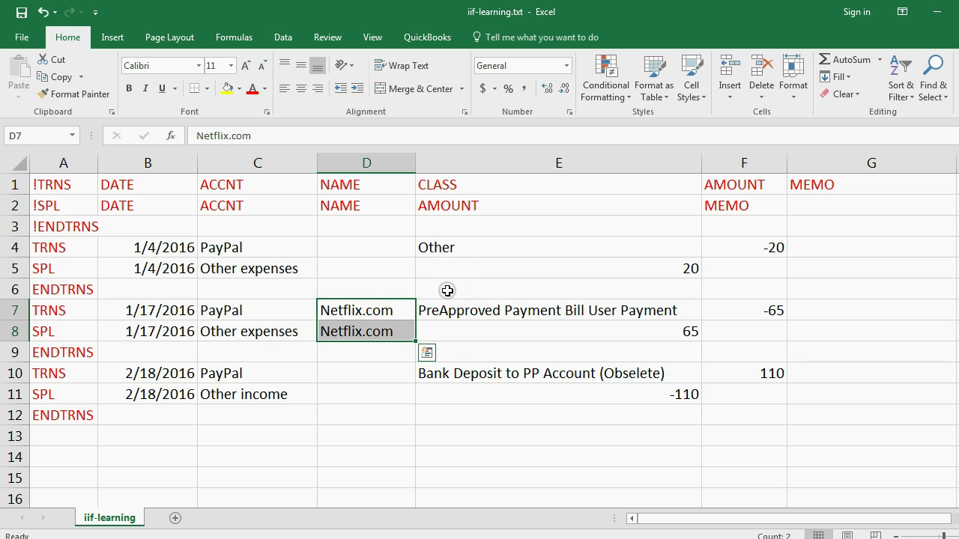
{"action": "left_click_drag", "start_coordinate": [454, 310], "coordinate": [715, 326]}
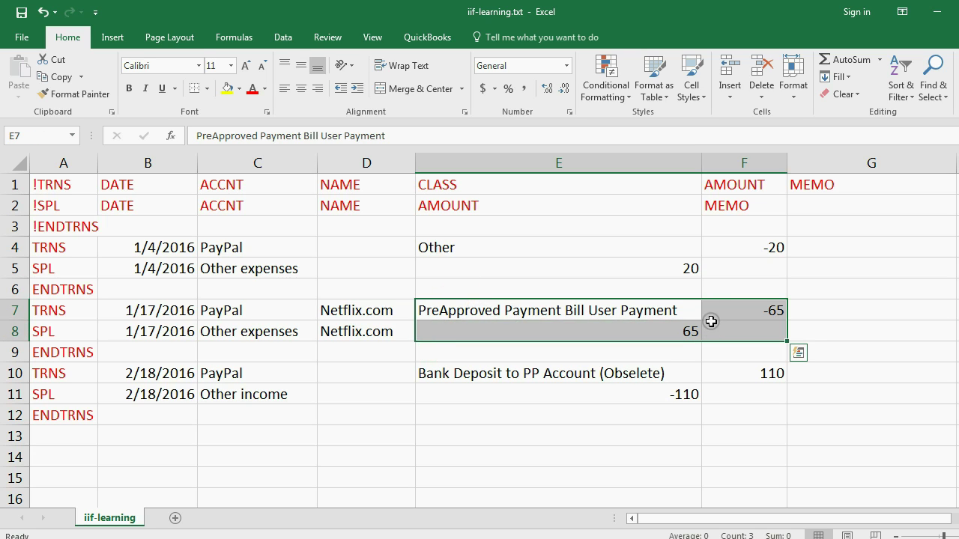
{"action": "left_click", "coordinate": [633, 375]}
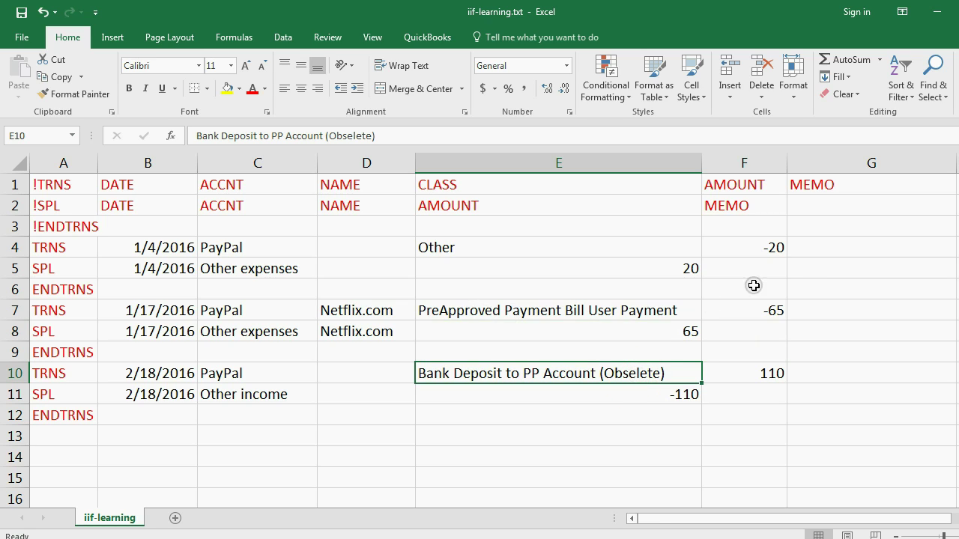
{"action": "left_click", "coordinate": [828, 241]}
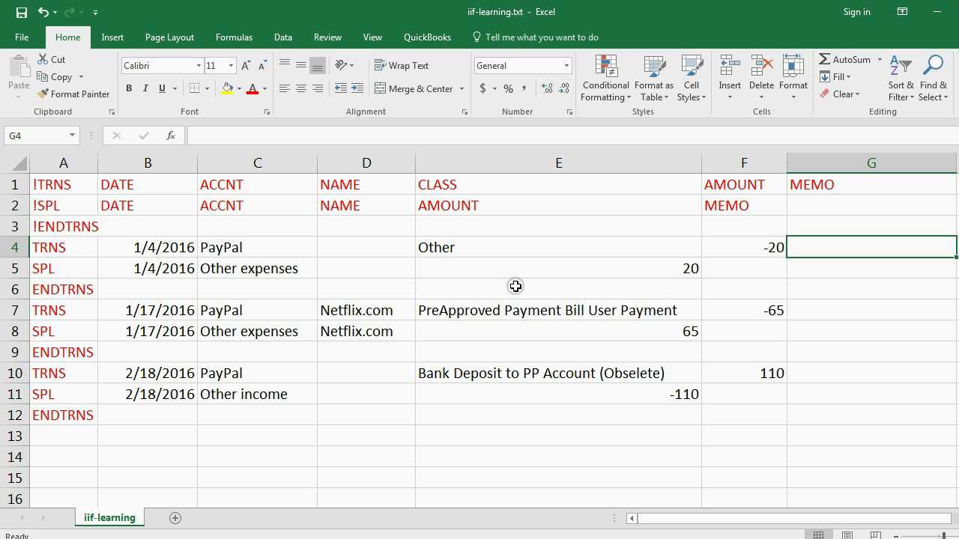
- Change the 1/4/2016 transaction's amounts to -444 in F4 and 444 in E5
{"action": "left_click", "coordinate": [190, 248]}
{"action": "left_click_drag", "start_coordinate": [189, 248], "coordinate": [193, 268]}
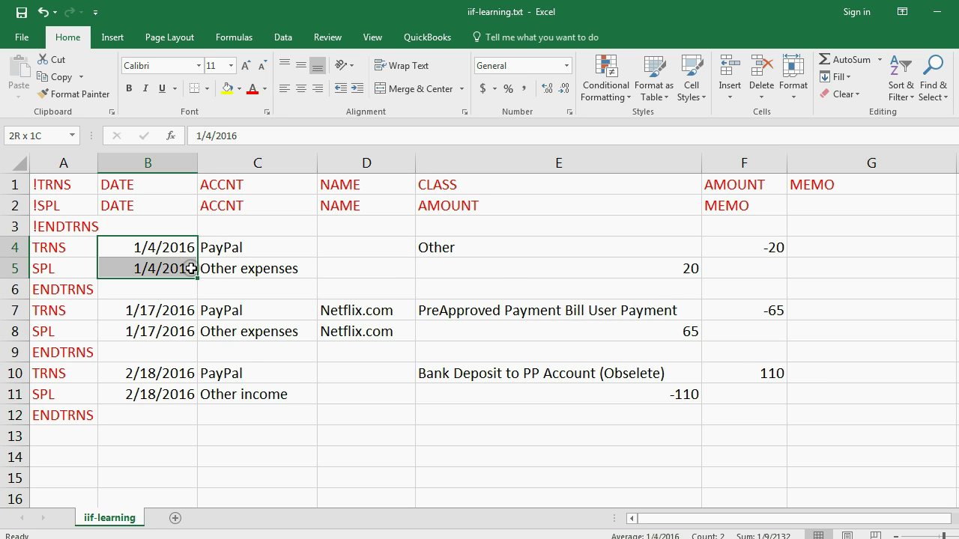
{"action": "left_click", "coordinate": [503, 253]}
{"action": "left_click", "coordinate": [721, 259]}
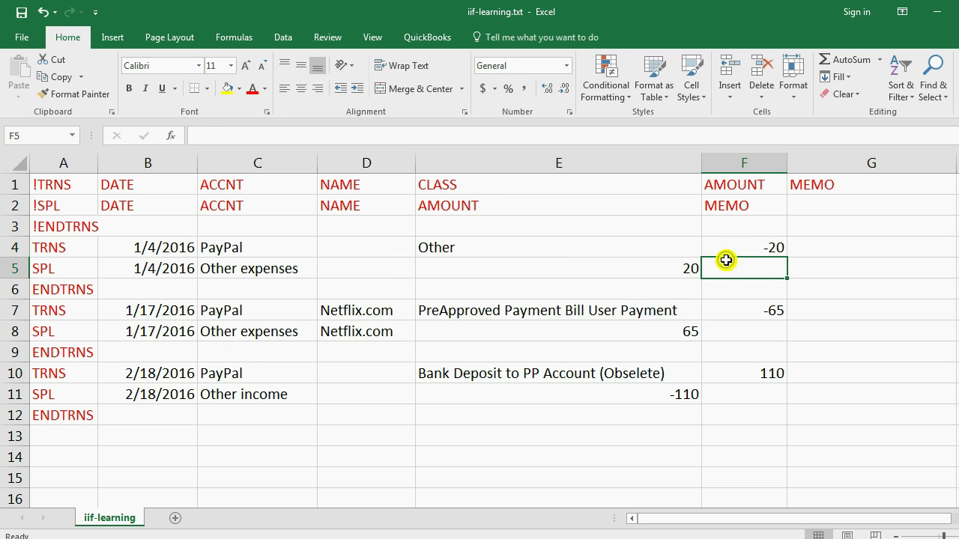
{"action": "left_click", "coordinate": [712, 247]}
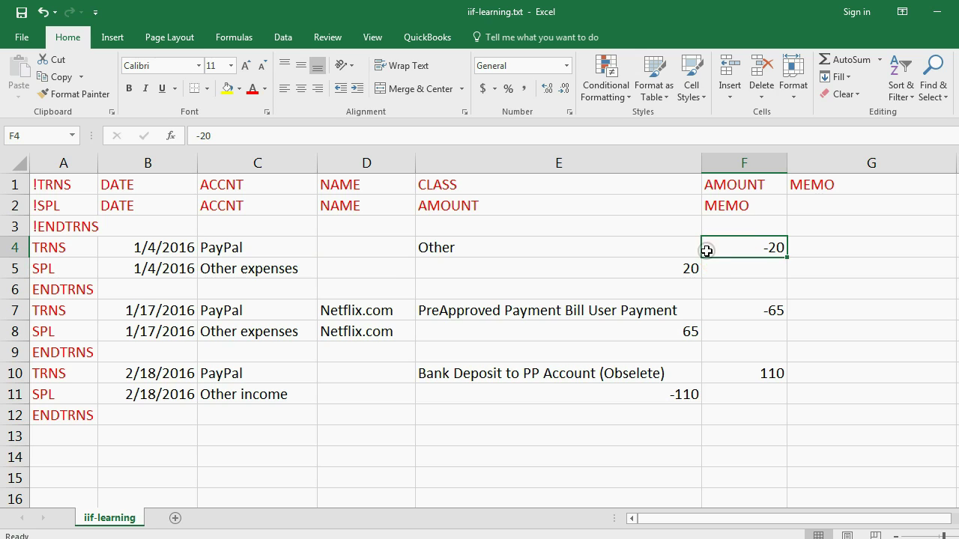
{"action": "type", "text": "-"}
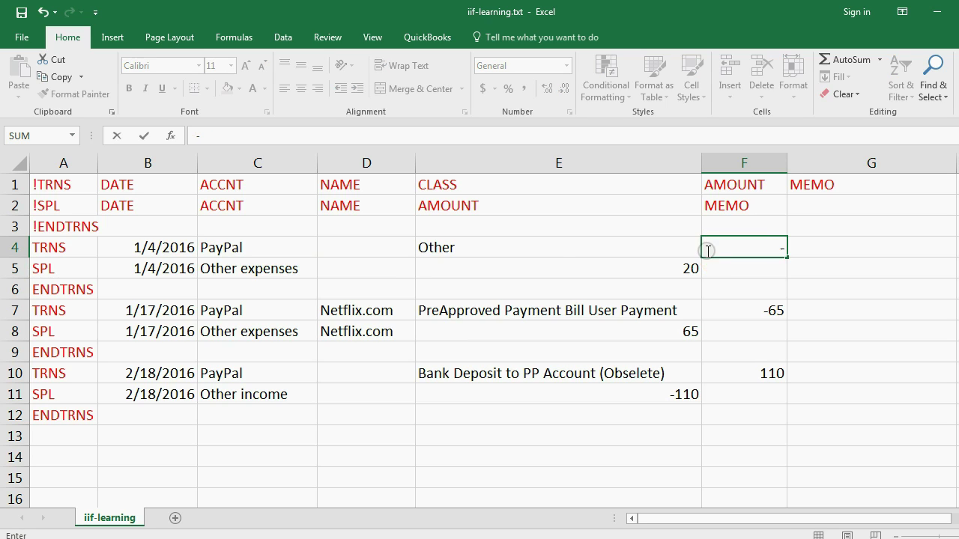
{"action": "type", "text": "444"}
{"action": "key", "text": "Return"}
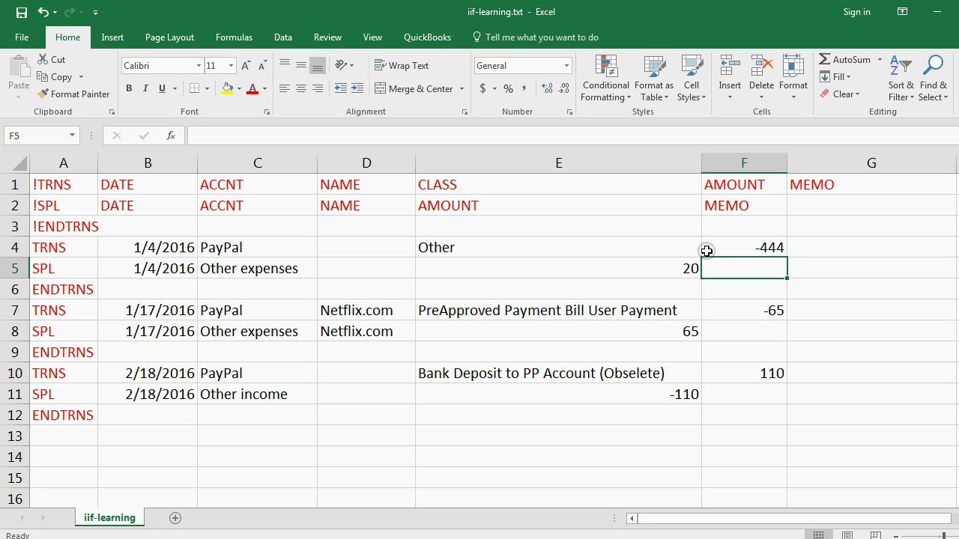
{"action": "key", "text": "Left"}
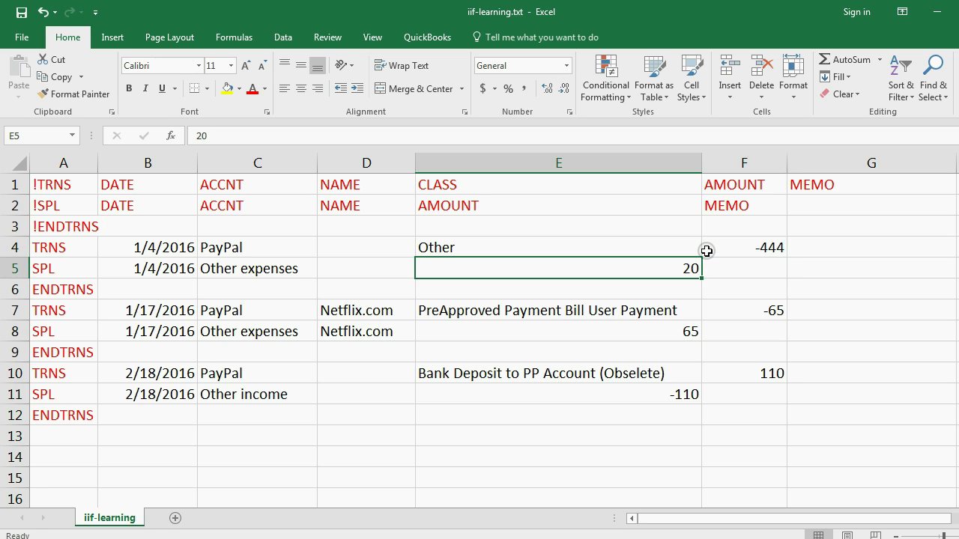
{"action": "type", "text": "444"}
{"action": "key", "text": "Return"}
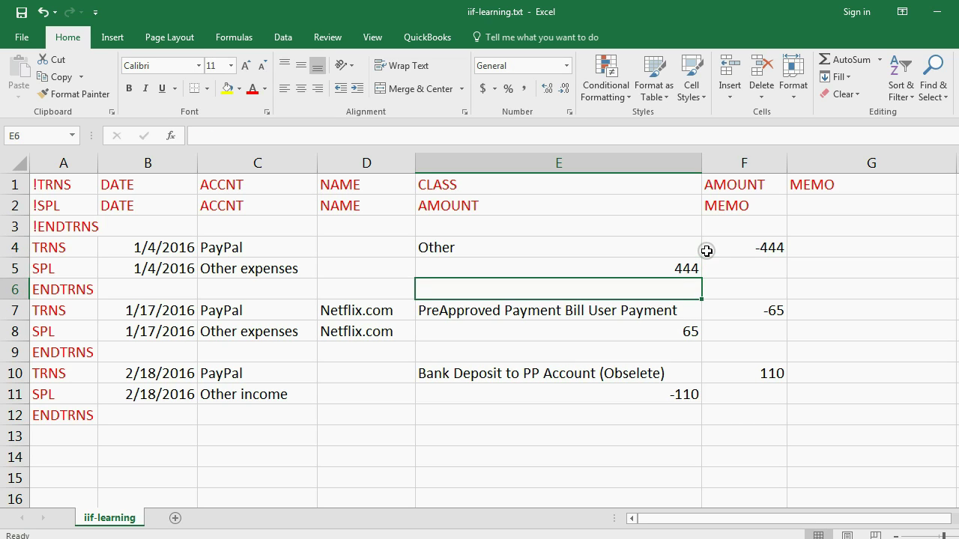
- Enter the memo 'hello' for the first transaction
{"action": "key", "text": "Right"}
{"action": "key", "text": "Right"}
{"action": "key", "text": "Up"}
{"action": "key", "text": "Up"}
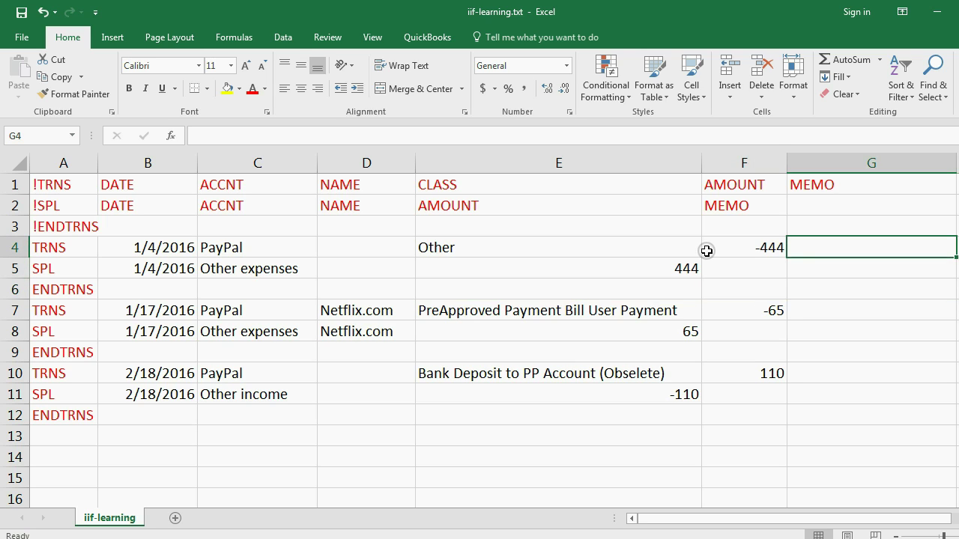
{"action": "type", "text": "hello"}
{"action": "key", "text": "Return"}
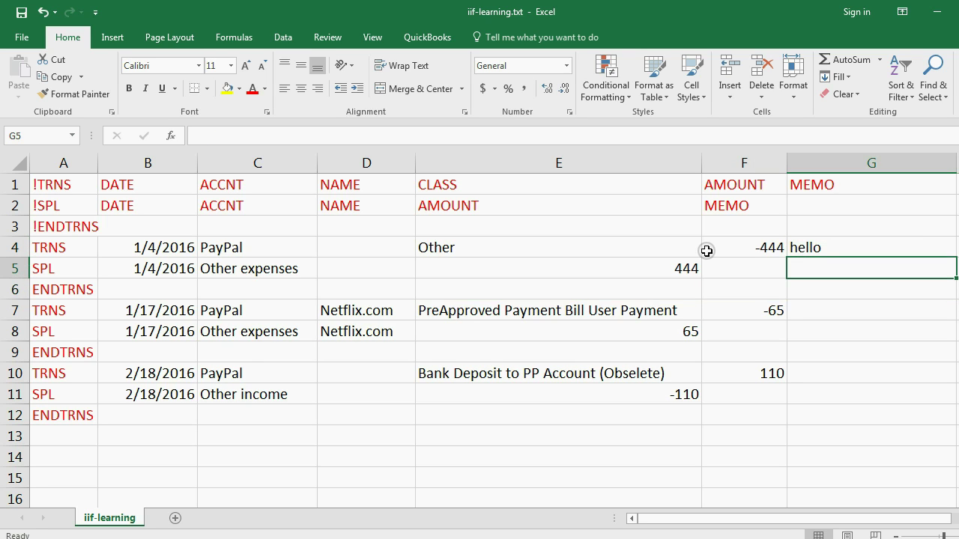
- Review the Netflix.com transaction's paired dates, PayPal accounts and names in rows 7–8
{"action": "key", "text": "Down"}
{"action": "key", "text": "Down"}
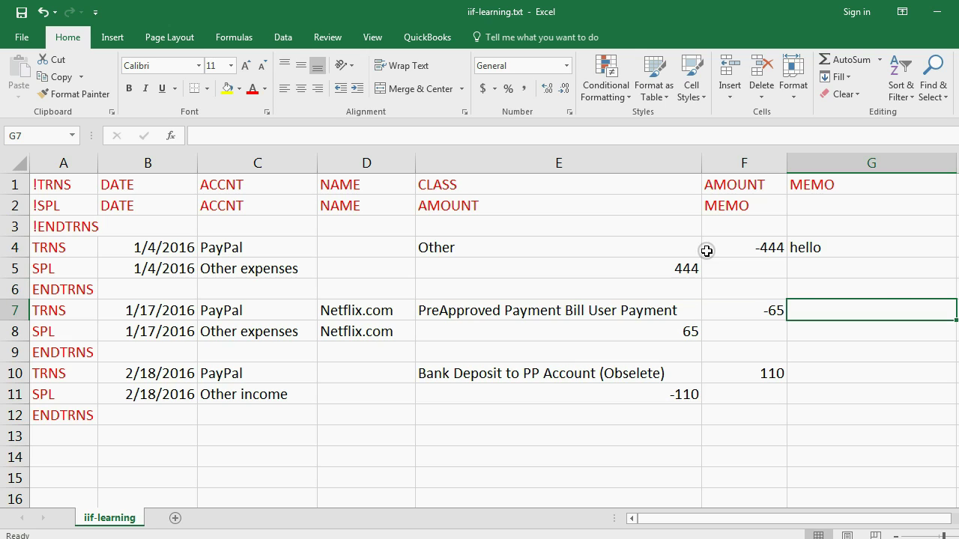
{"action": "left_click_drag", "start_coordinate": [169, 307], "coordinate": [167, 338]}
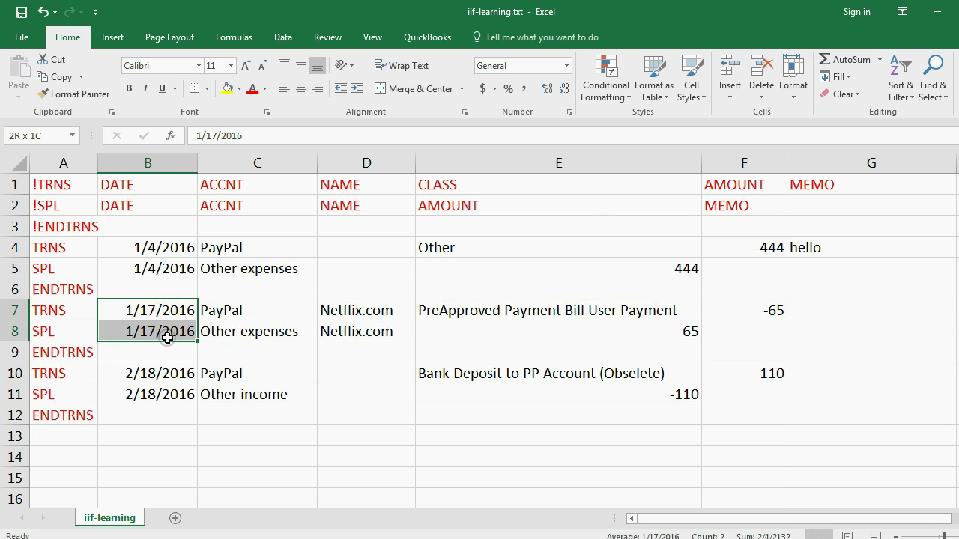
{"action": "left_click", "coordinate": [222, 310]}
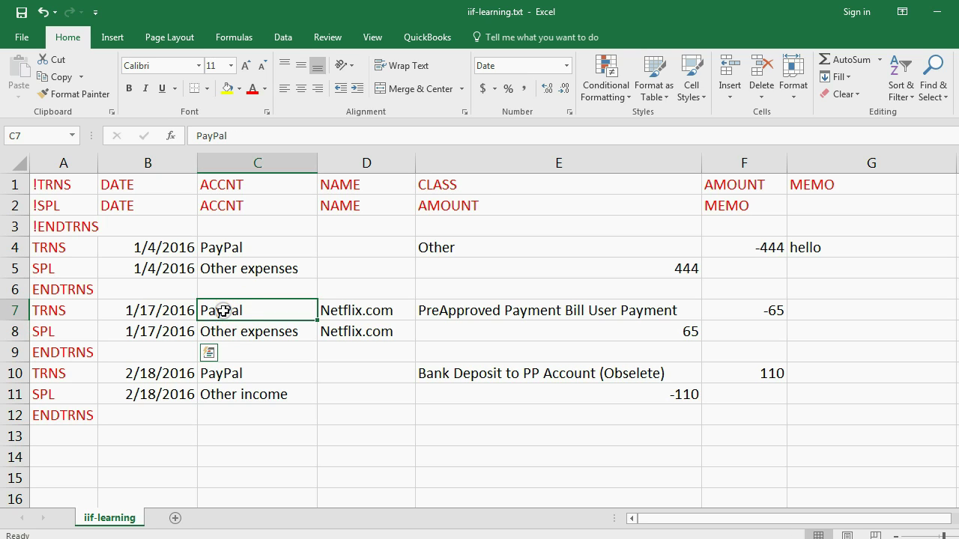
{"action": "left_click_drag", "start_coordinate": [223, 311], "coordinate": [230, 331]}
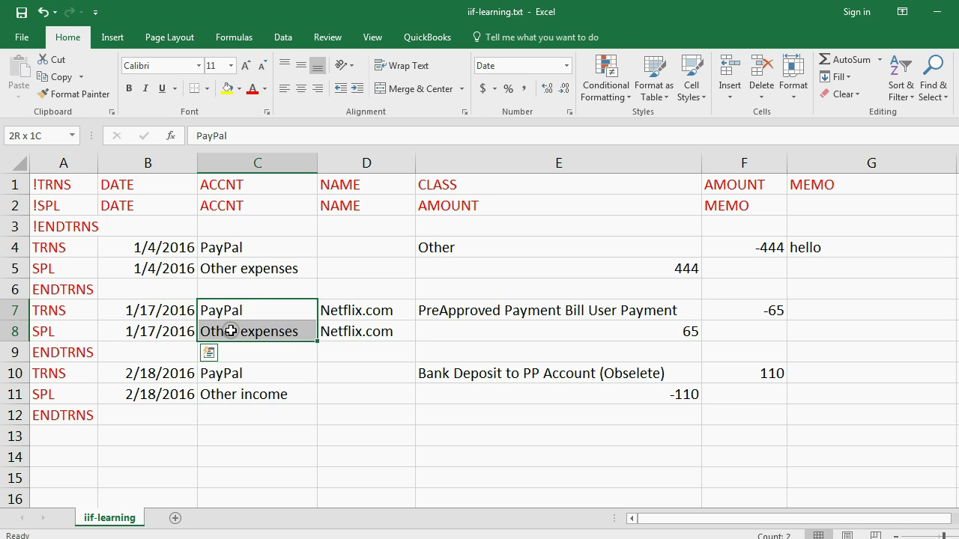
{"action": "left_click_drag", "start_coordinate": [327, 311], "coordinate": [345, 333]}
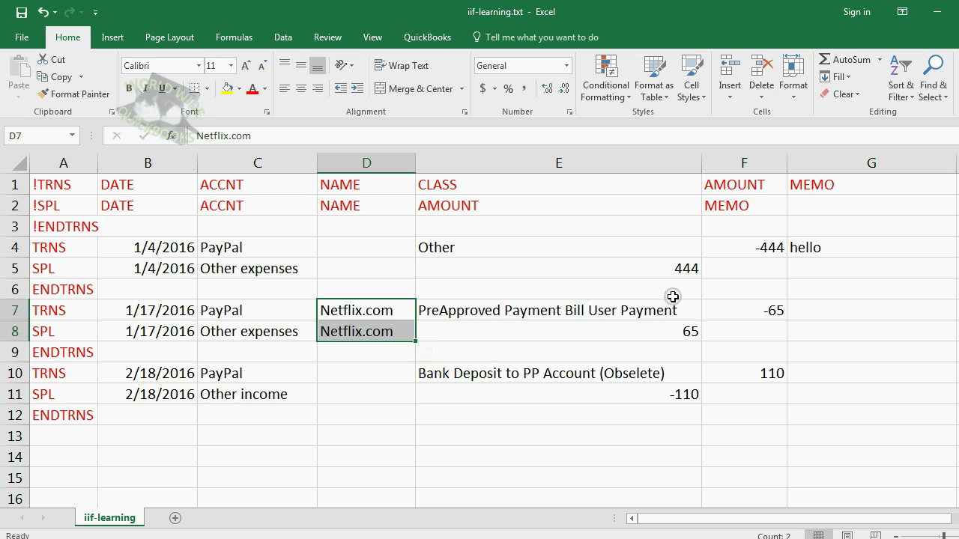
- Change the Netflix.com amounts to -555 in F7 and 555 in E8
{"action": "left_click", "coordinate": [759, 309]}
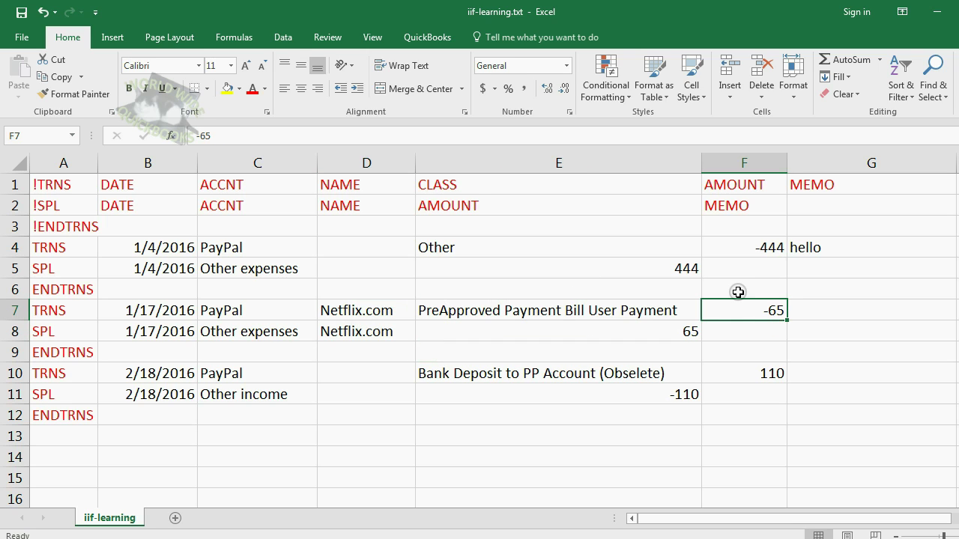
{"action": "type", "text": "-555"}
{"action": "key", "text": "Return"}
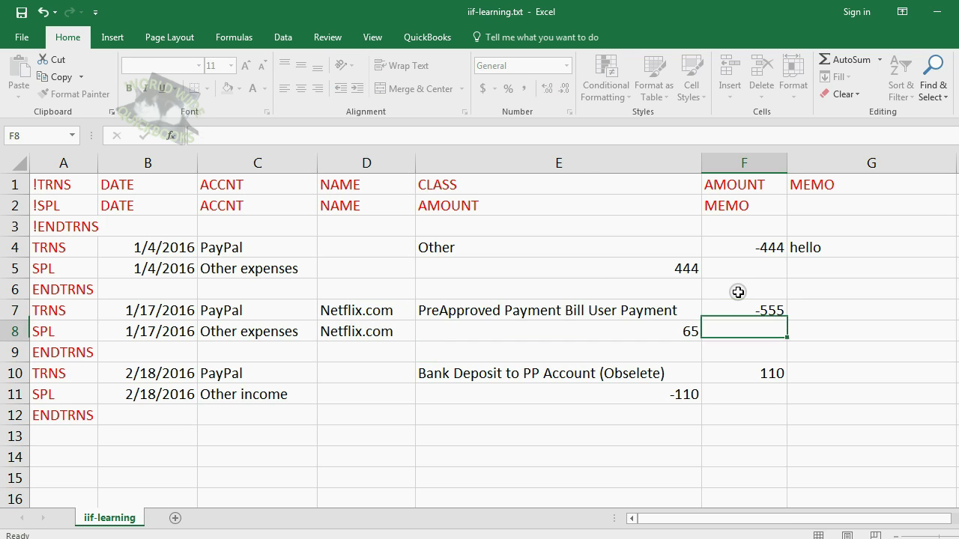
{"action": "key", "text": "Left"}
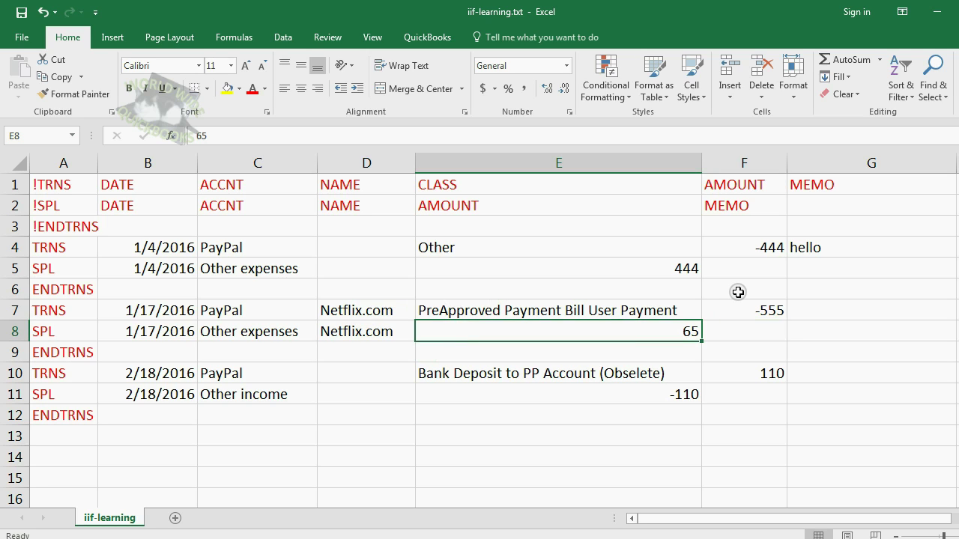
{"action": "type", "text": "5"}
{"action": "key", "text": "Return"}
{"action": "key", "text": "Down"}
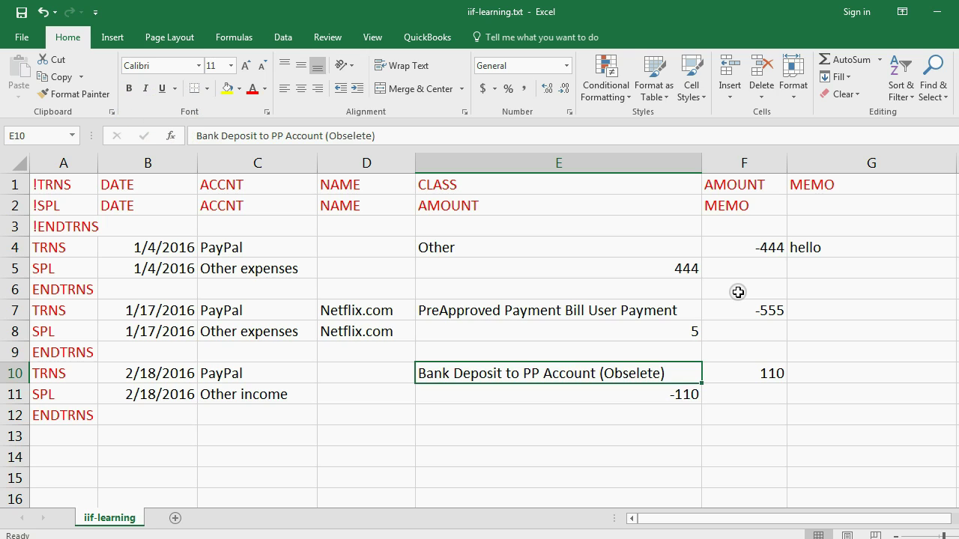
{"action": "key", "text": "Up"}
{"action": "key", "text": "Up"}
{"action": "type", "text": "555"}
{"action": "key", "text": "Return"}
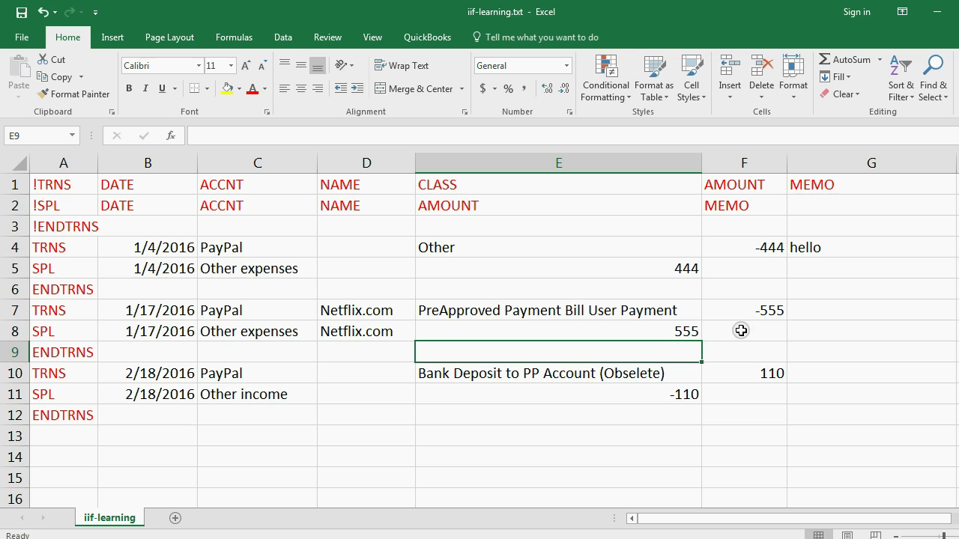
- Review the 2/18/2016 transaction's dates, PayPal and Other income accounts, and 110/-110 amounts
{"action": "left_click", "coordinate": [180, 377]}
{"action": "left_click_drag", "start_coordinate": [180, 377], "coordinate": [179, 393]}
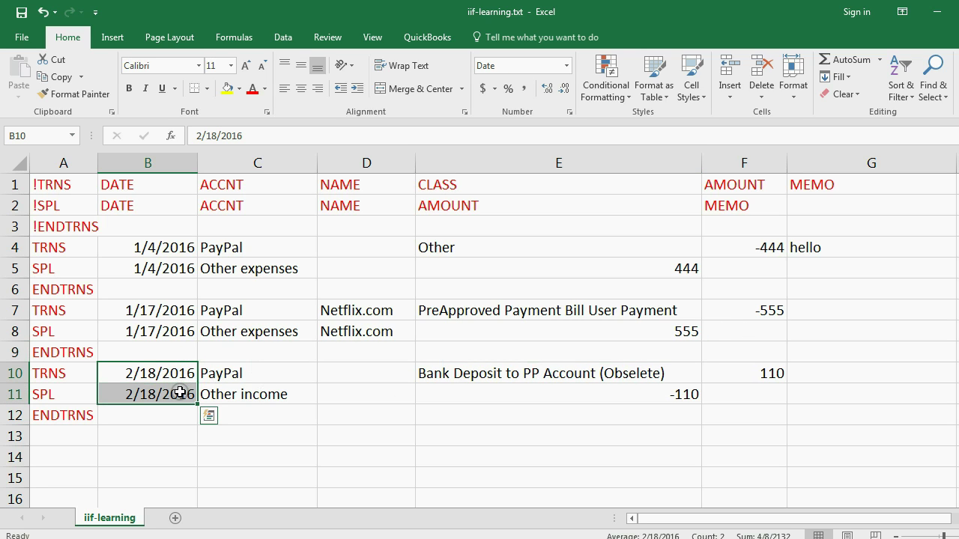
{"action": "left_click_drag", "start_coordinate": [236, 374], "coordinate": [245, 397]}
{"action": "left_click", "coordinate": [256, 376]}
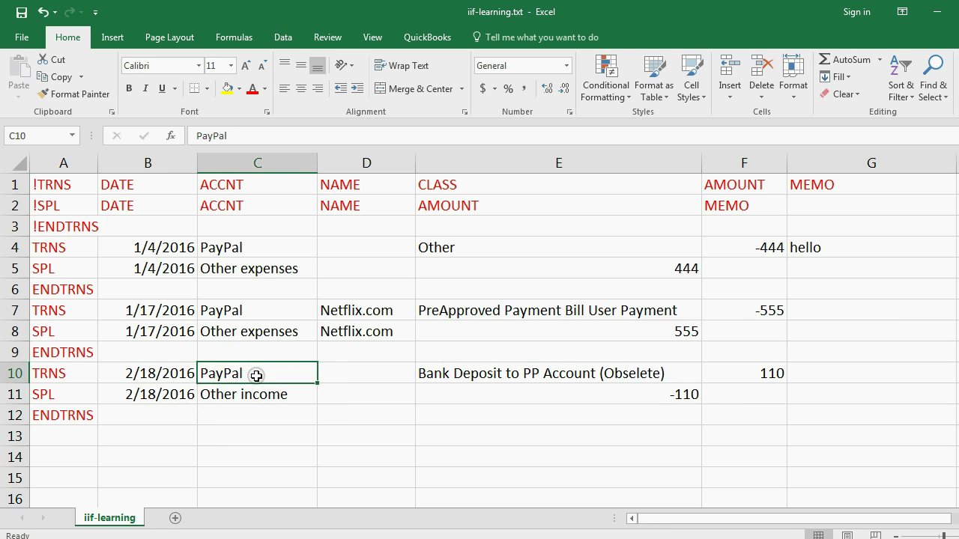
{"action": "left_click", "coordinate": [263, 397]}
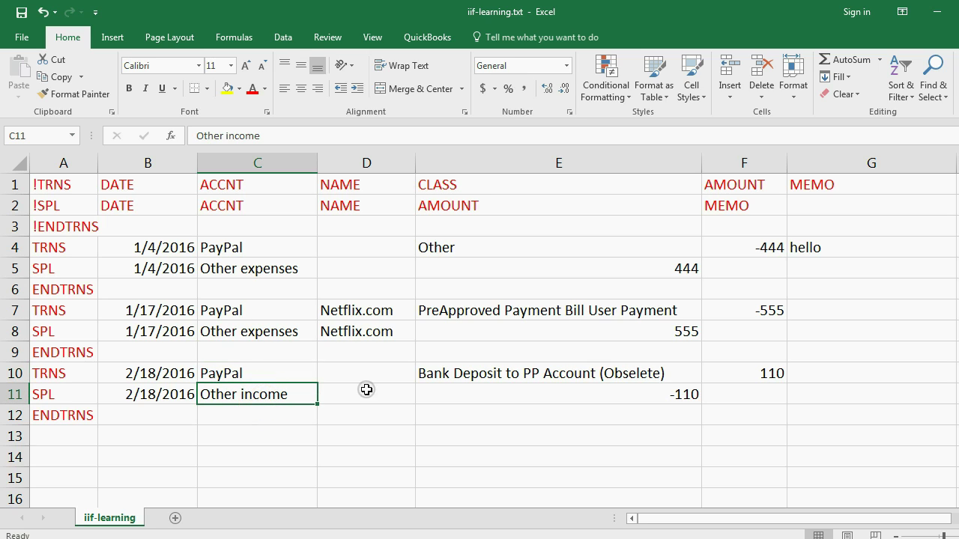
{"action": "left_click", "coordinate": [726, 373]}
{"action": "left_click", "coordinate": [671, 392]}
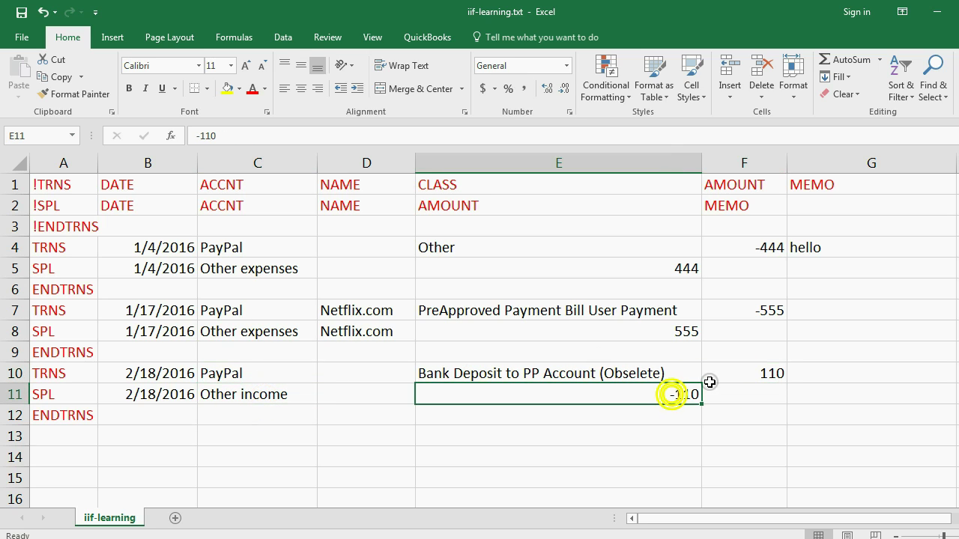
{"action": "left_click", "coordinate": [722, 375]}
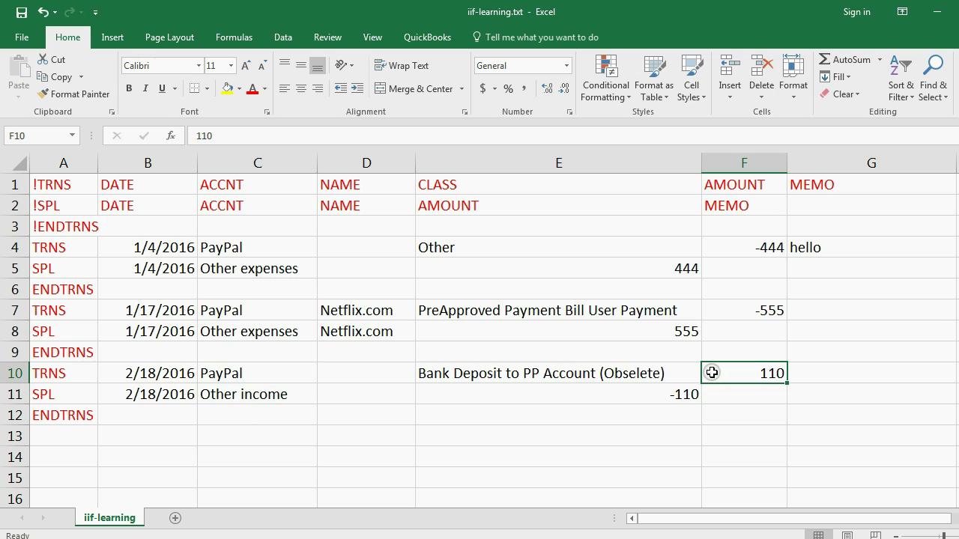
{"action": "left_click", "coordinate": [742, 373]}
{"action": "left_click", "coordinate": [682, 394]}
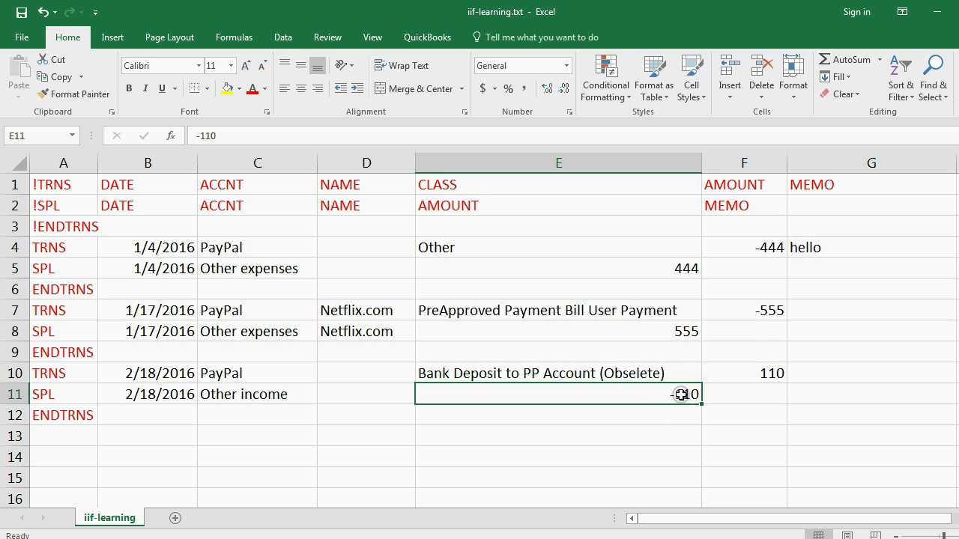
{"action": "left_click", "coordinate": [259, 391]}
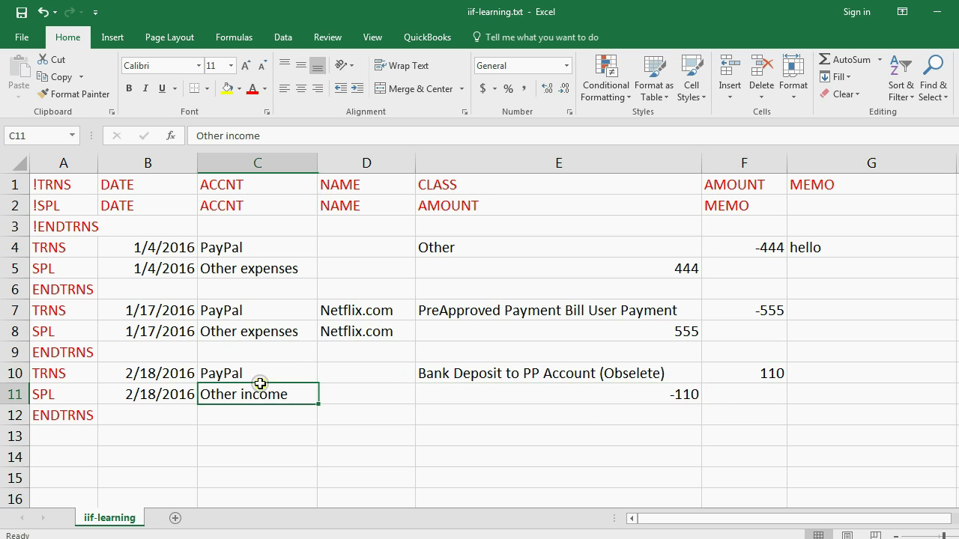
{"action": "mouse_move", "coordinate": [259, 392]}
{"action": "left_mouse_down"}
{"action": "mouse_move", "coordinate": [266, 382]}
{"action": "mouse_move", "coordinate": [268, 392]}
{"action": "left_mouse_up"}
{"action": "left_click", "coordinate": [274, 385]}
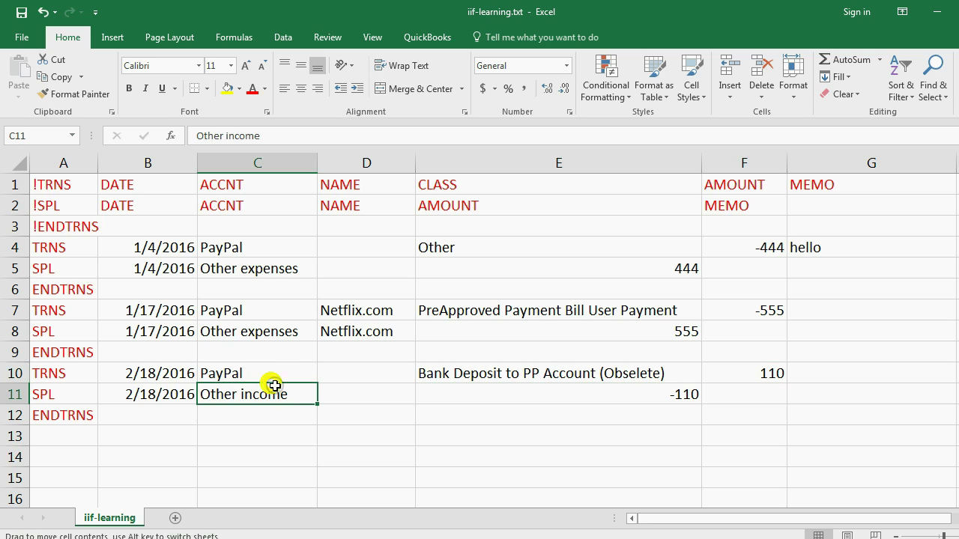
{"action": "left_click", "coordinate": [274, 381]}
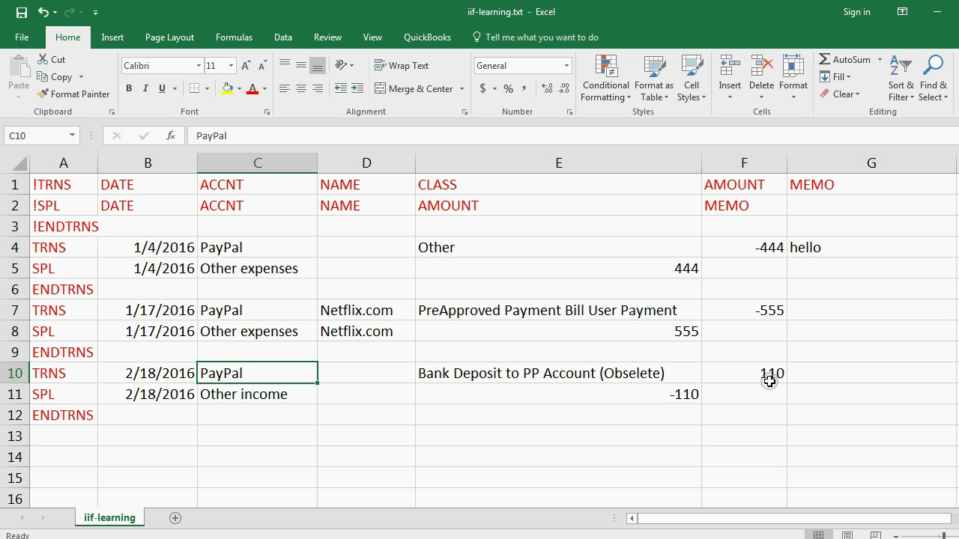
- Check the edited -444 and -555 amounts, then set F10 to 222 and E11 to -222
{"action": "left_click", "coordinate": [772, 249]}
{"action": "left_click", "coordinate": [771, 310]}
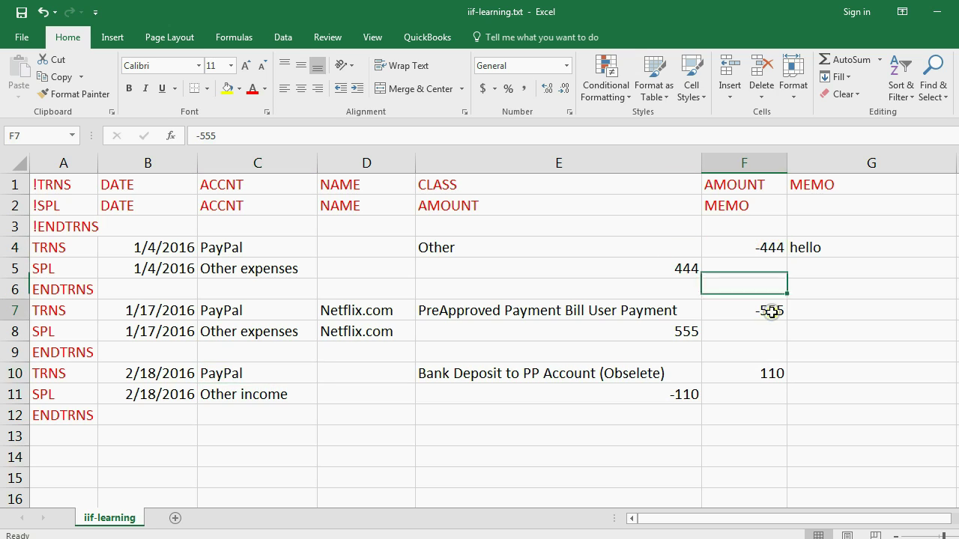
{"action": "left_click", "coordinate": [764, 255]}
{"action": "left_click", "coordinate": [776, 373]}
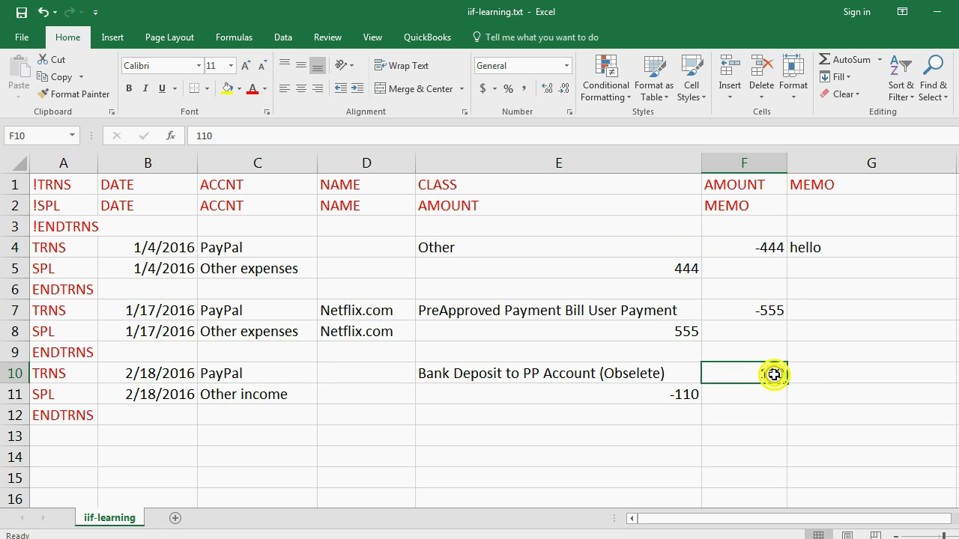
{"action": "left_click", "coordinate": [679, 399]}
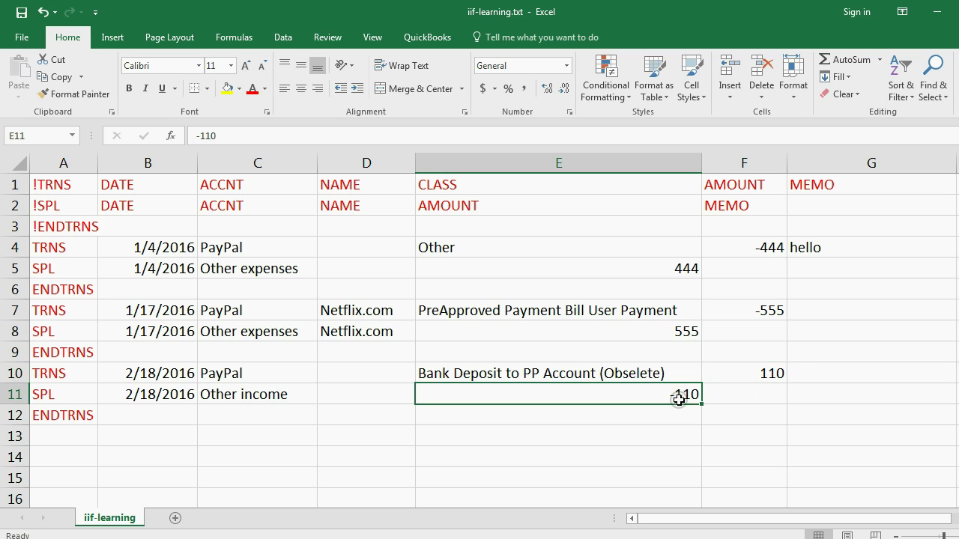
{"action": "left_click", "coordinate": [771, 373]}
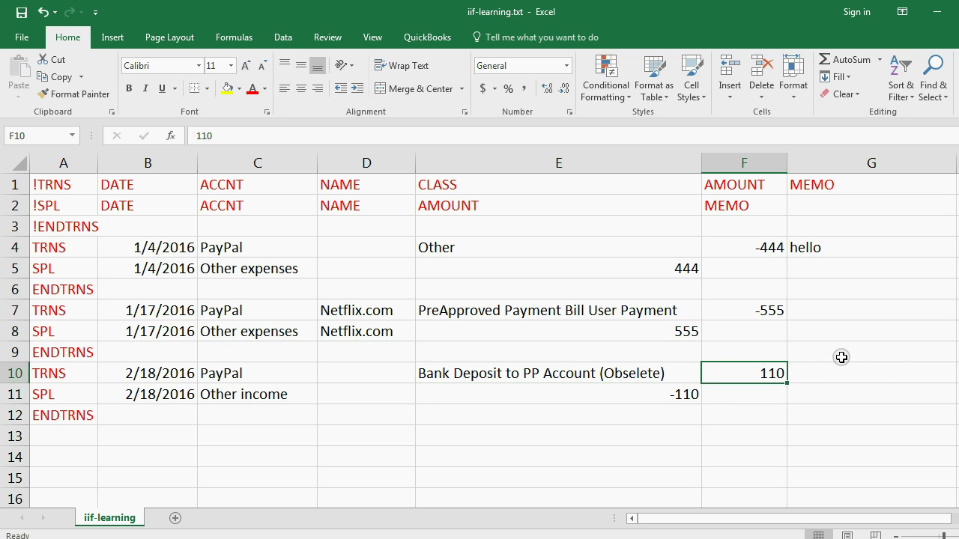
{"action": "type", "text": "2"}
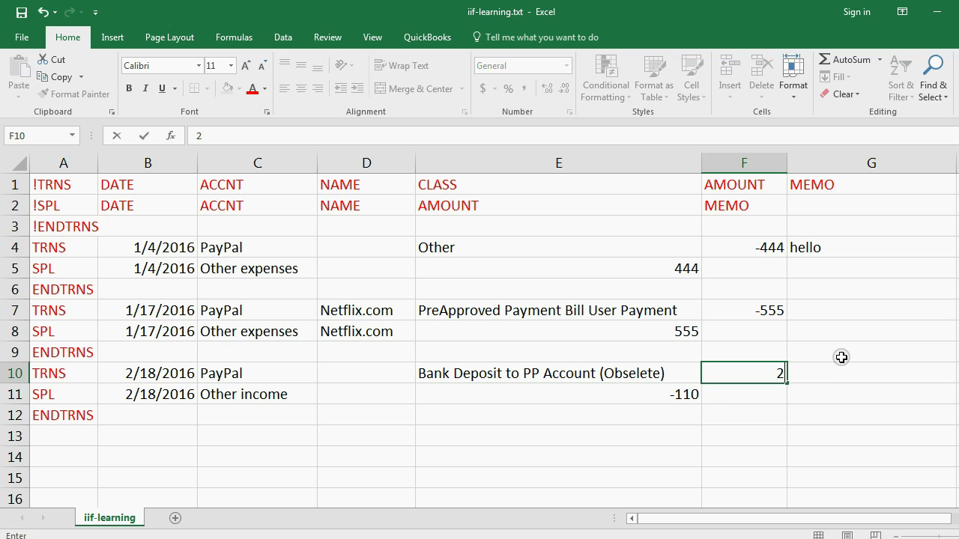
{"action": "type", "text": "22"}
{"action": "key", "text": "Return"}
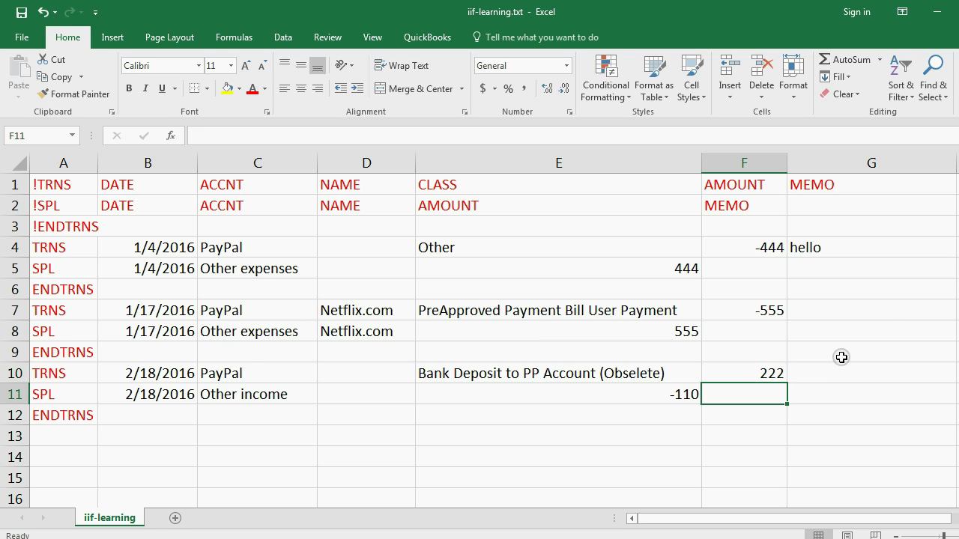
{"action": "key", "text": "Left"}
{"action": "type", "text": "-"}
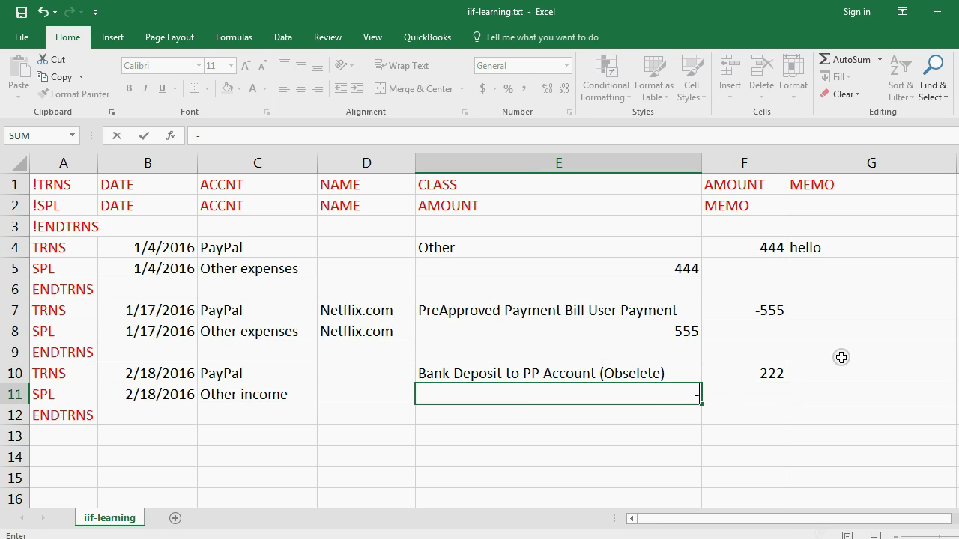
{"action": "type", "text": "222"}
{"action": "key", "text": "Return"}
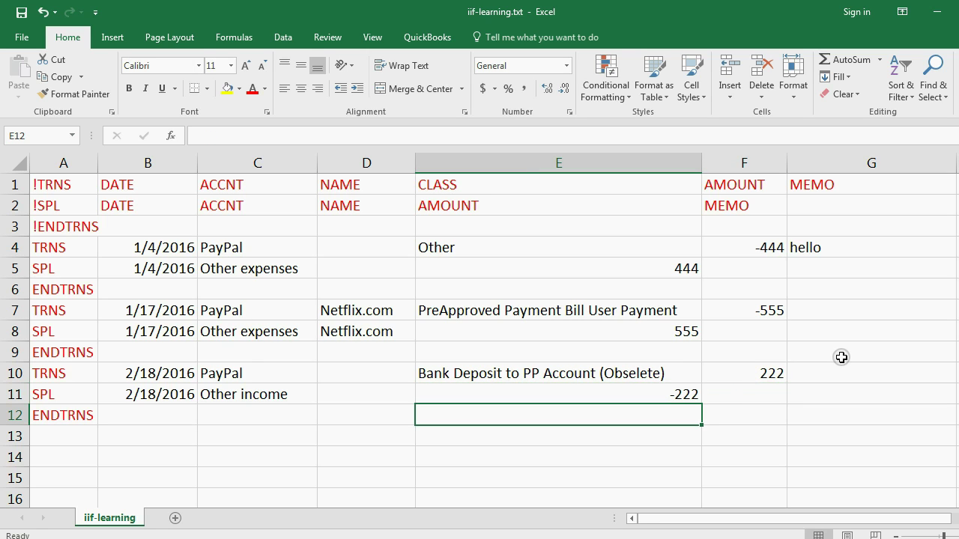
- Enter memo 'hi' in G7 and 'bla bla bla' in G10, then highlight the amounts E4:F11
{"action": "left_click", "coordinate": [842, 314]}
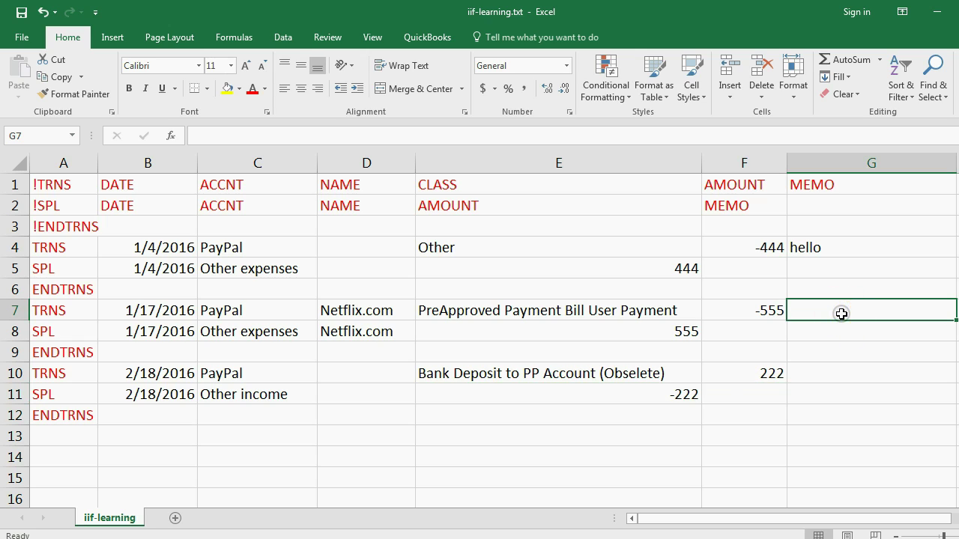
{"action": "type", "text": "hi"}
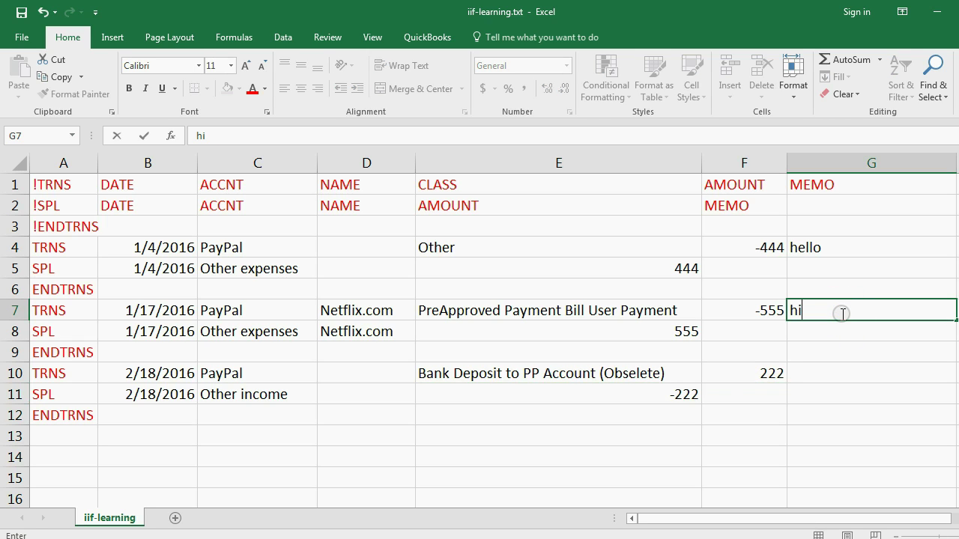
{"action": "key", "text": "Return"}
{"action": "key", "text": "Return"}
{"action": "key", "text": "Return"}
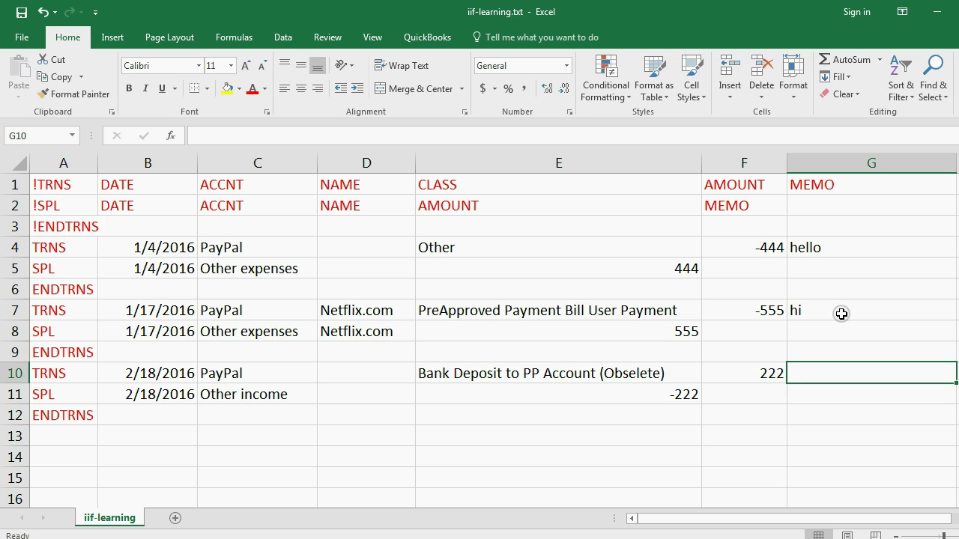
{"action": "type", "text": "bla bla"}
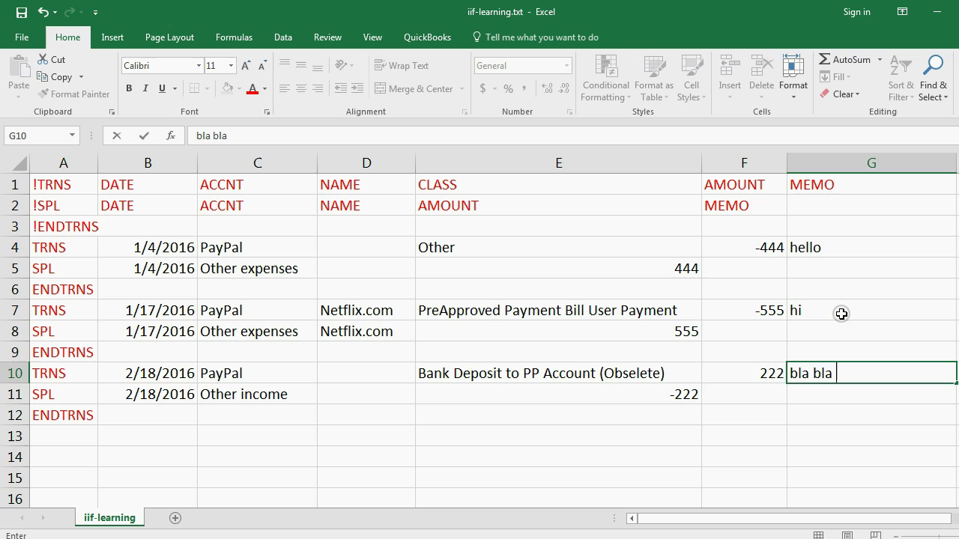
{"action": "type", "text": " bla"}
{"action": "key", "text": "Return"}
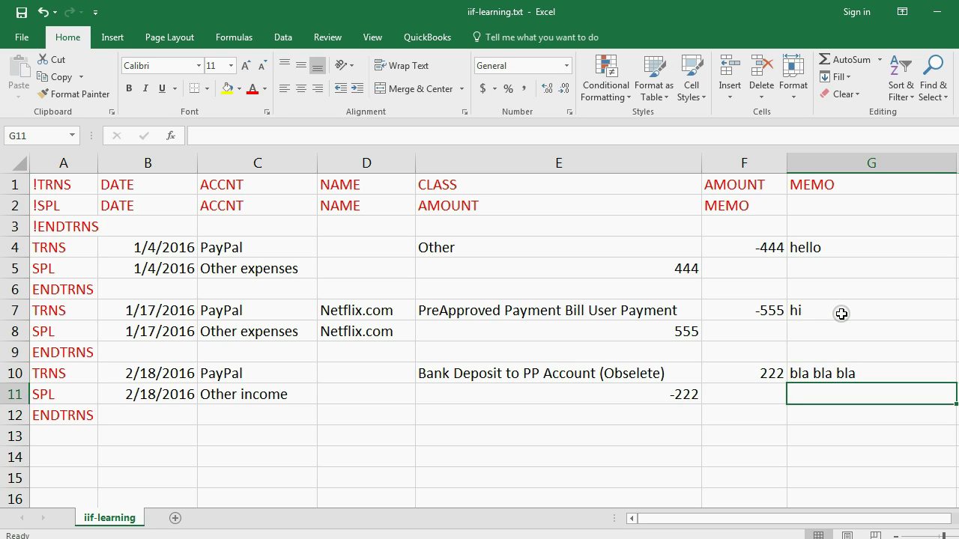
{"action": "left_click_drag", "start_coordinate": [674, 245], "coordinate": [678, 285]}
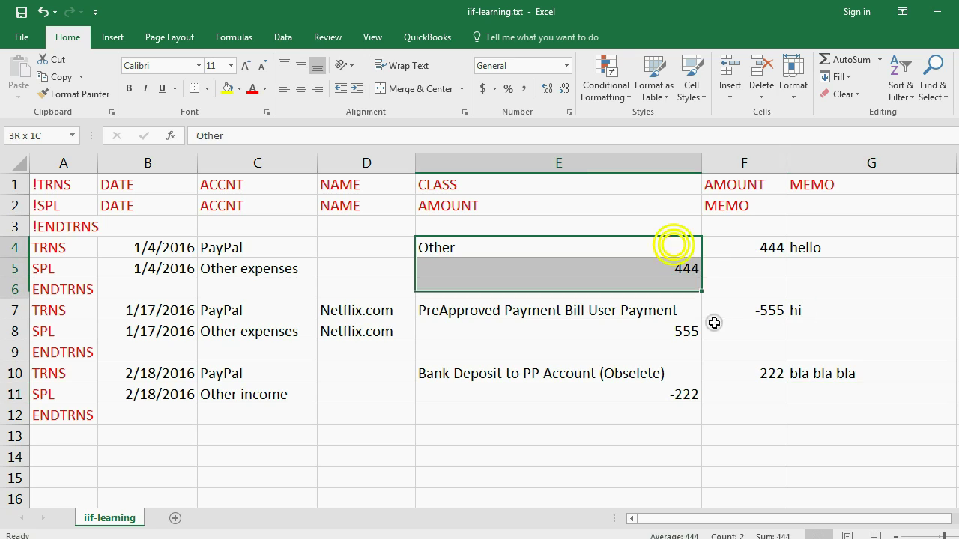
{"action": "left_click_drag", "start_coordinate": [714, 323], "coordinate": [736, 395]}
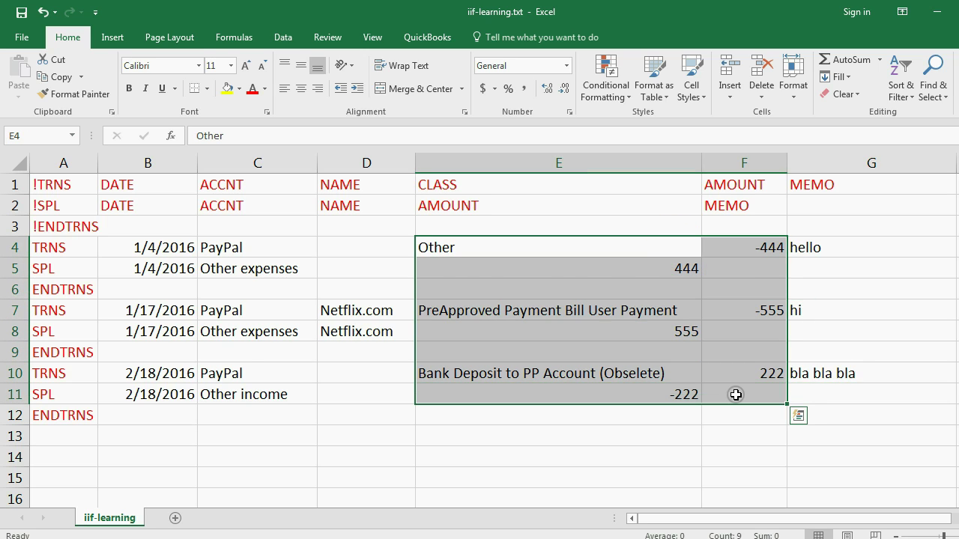
- Review the edited sheet's memos, record codes, header labels and first transaction's date, accounts and amounts
{"action": "left_click", "coordinate": [736, 395]}
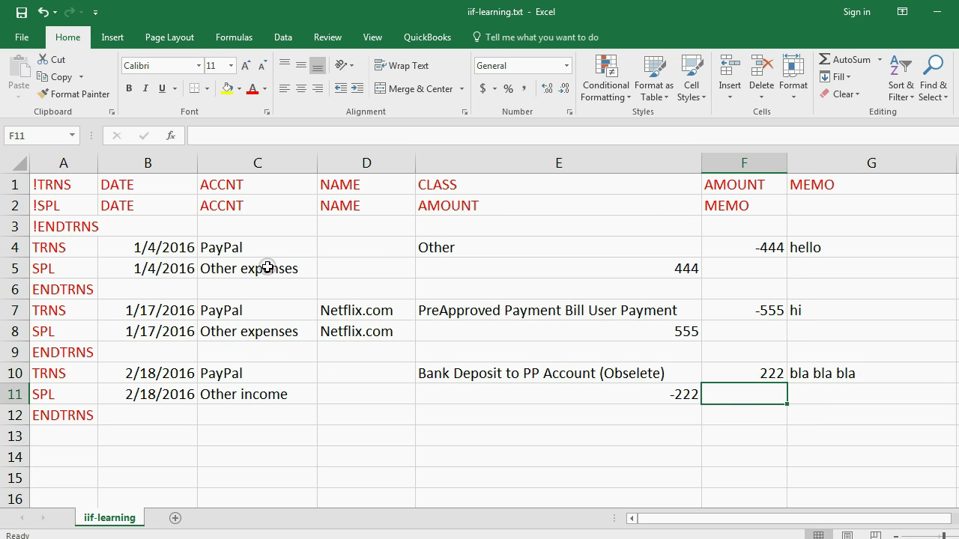
{"action": "left_click", "coordinate": [296, 267]}
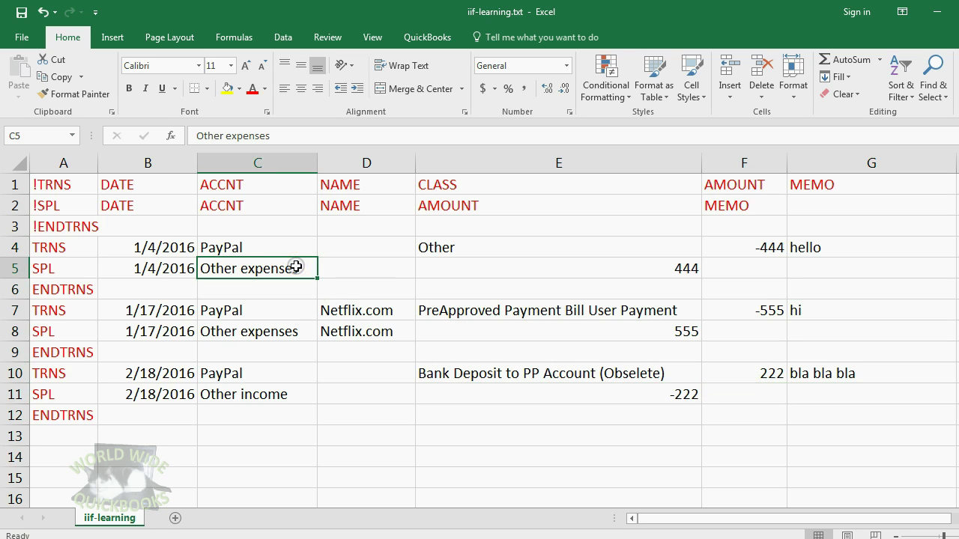
{"action": "left_click_drag", "start_coordinate": [818, 251], "coordinate": [824, 397]}
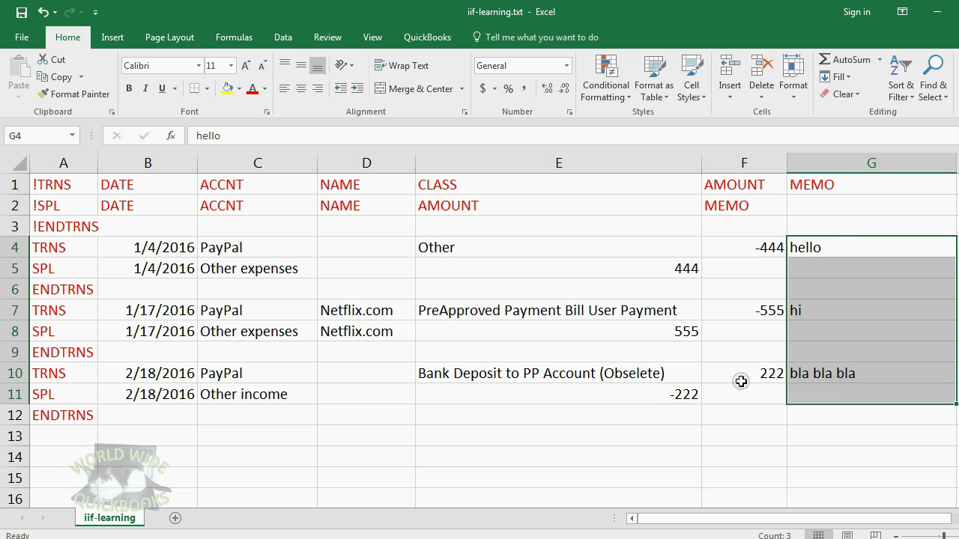
{"action": "left_click", "coordinate": [593, 334]}
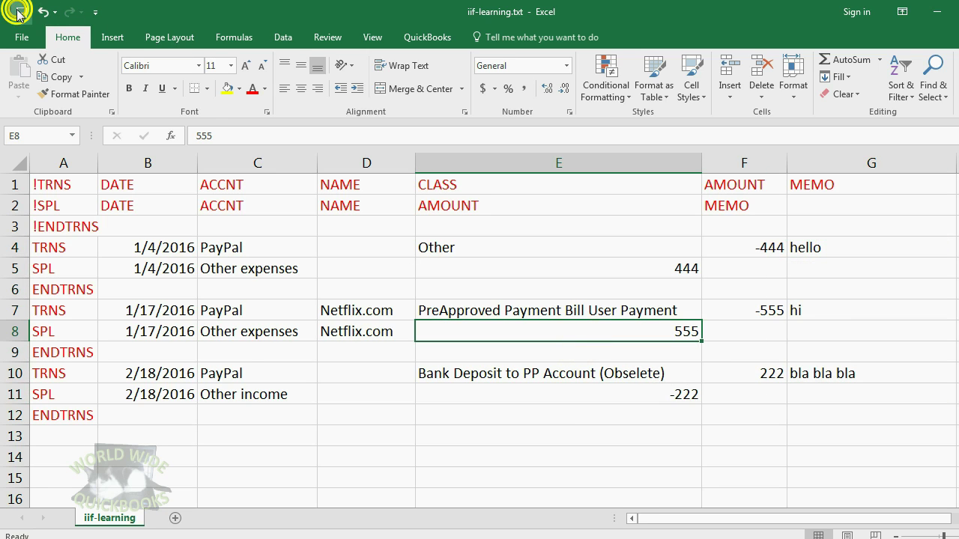
{"action": "left_click_drag", "start_coordinate": [65, 177], "coordinate": [68, 411]}
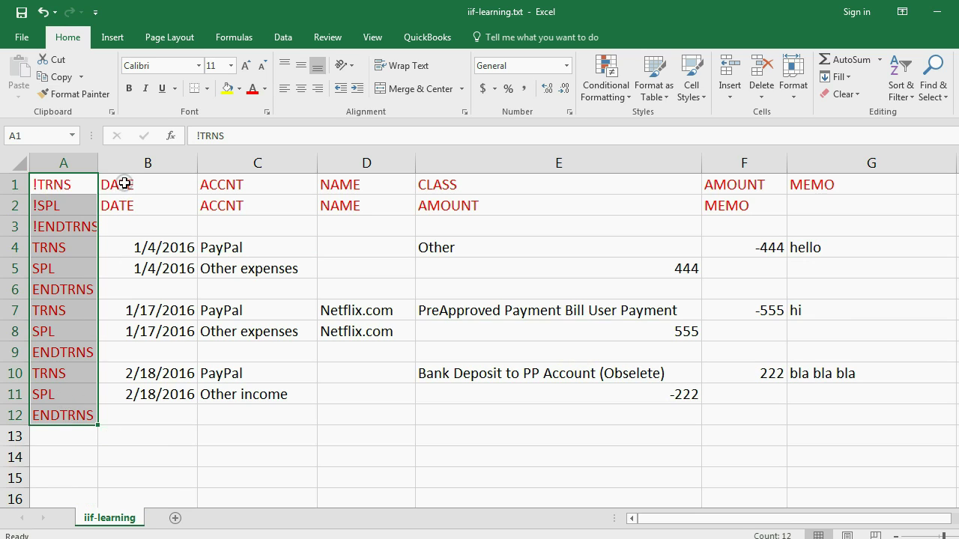
{"action": "left_click_drag", "start_coordinate": [126, 185], "coordinate": [796, 207]}
{"action": "left_click", "coordinate": [605, 232]}
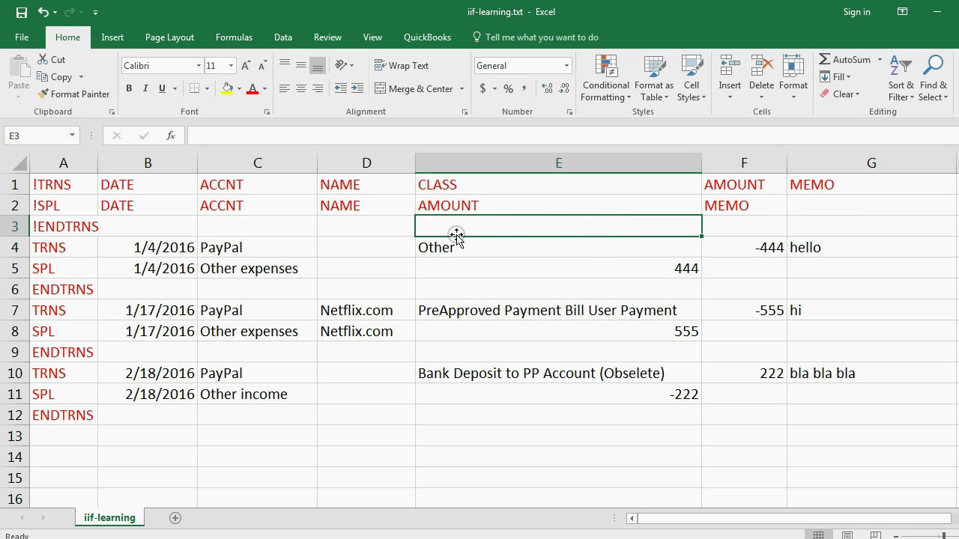
{"action": "left_click", "coordinate": [169, 248]}
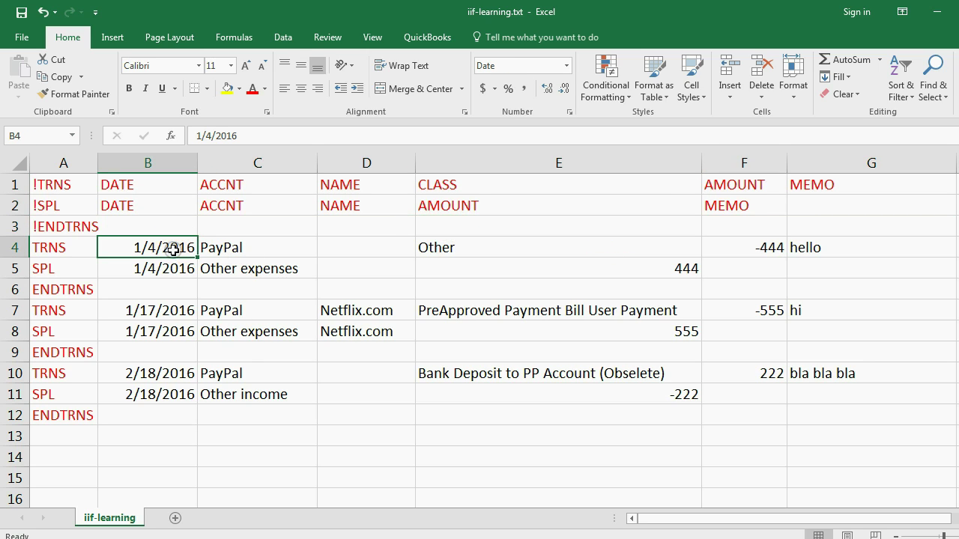
{"action": "left_click", "coordinate": [210, 269]}
{"action": "left_click", "coordinate": [238, 247]}
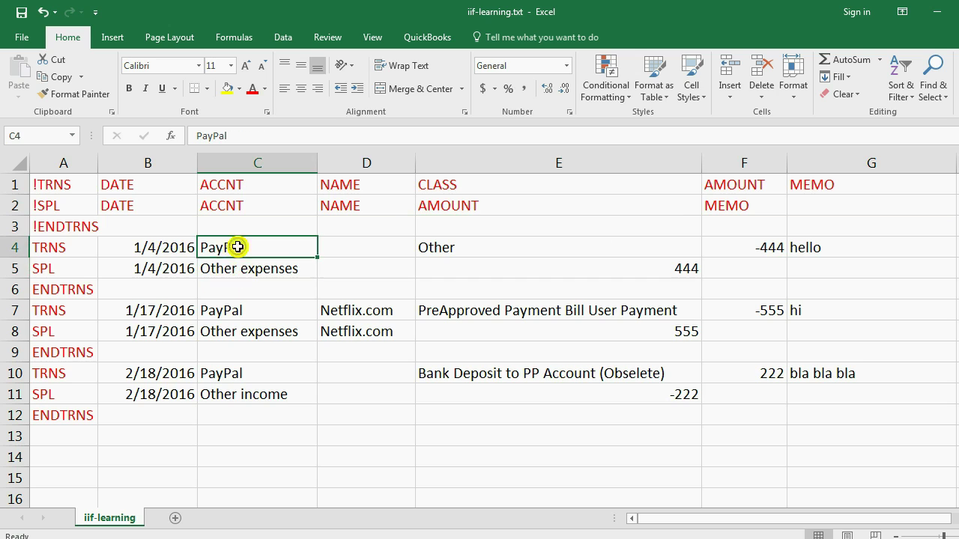
{"action": "left_click", "coordinate": [429, 247]}
{"action": "left_click", "coordinate": [440, 270]}
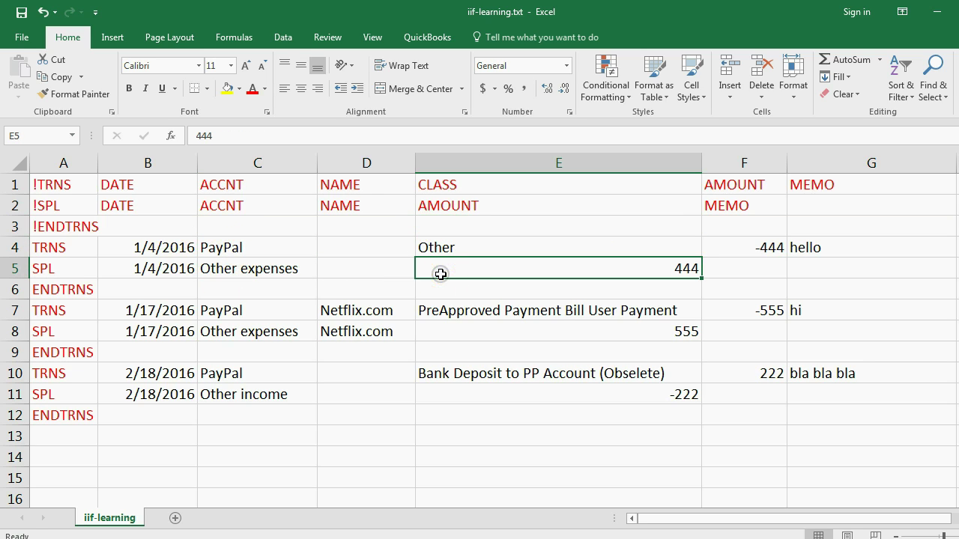
- Save iif-learning.txt in text format and look over the B4:F12 transaction data
{"action": "left_click", "coordinate": [18, 13]}
{"action": "left_click", "coordinate": [179, 248]}
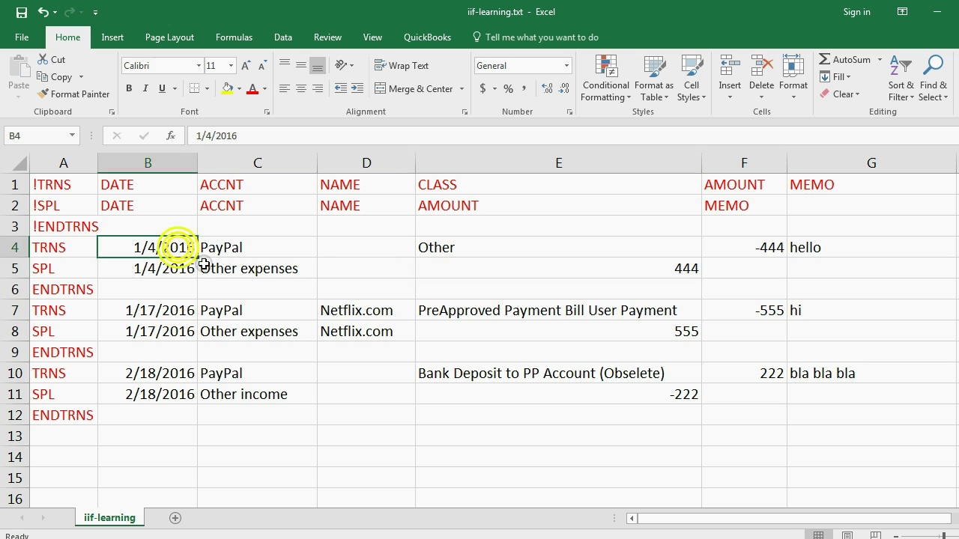
{"action": "left_click_drag", "start_coordinate": [204, 264], "coordinate": [791, 414]}
{"action": "left_click", "coordinate": [749, 440]}
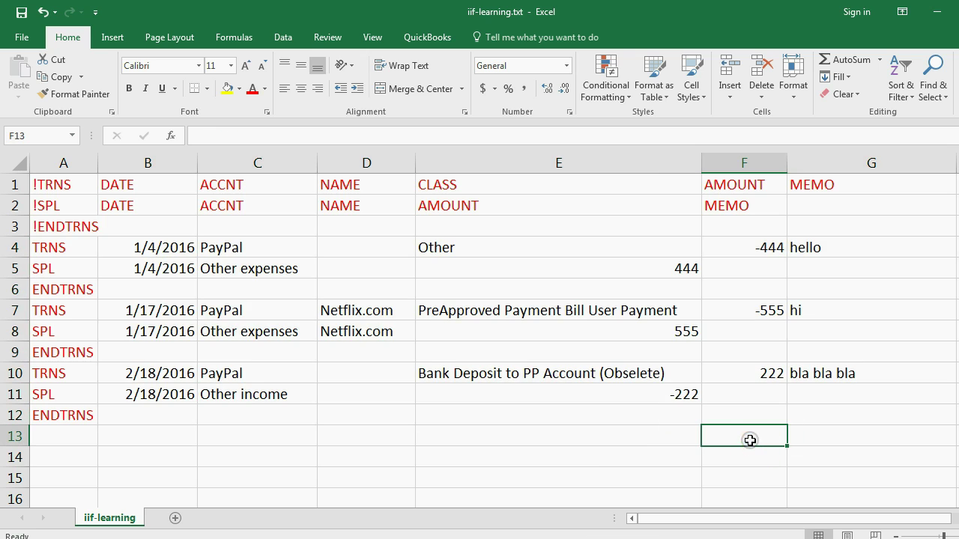
- Show the Save the file bullet in the slide show, then return to the Excel sheet
{"action": "key", "text": "alt+Tab"}
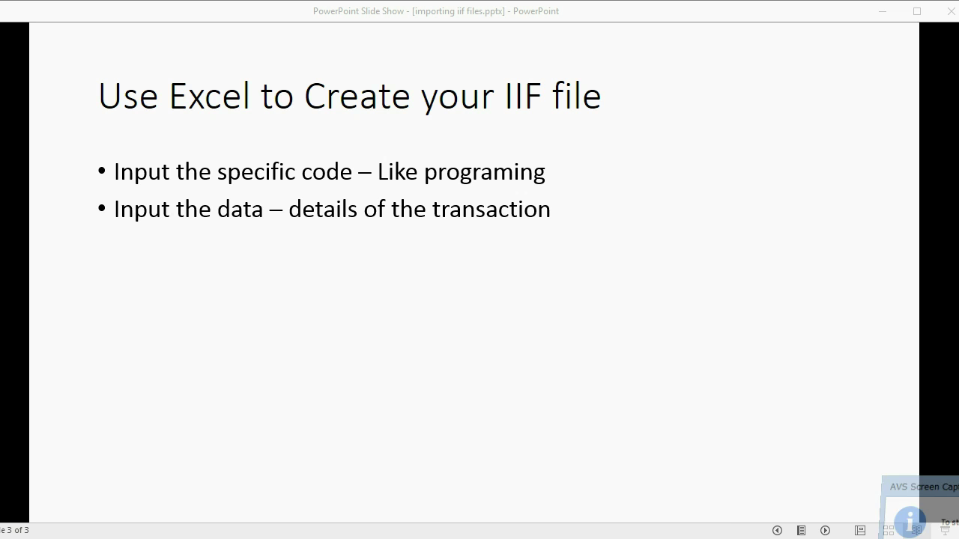
{"action": "left_click", "coordinate": [681, 448]}
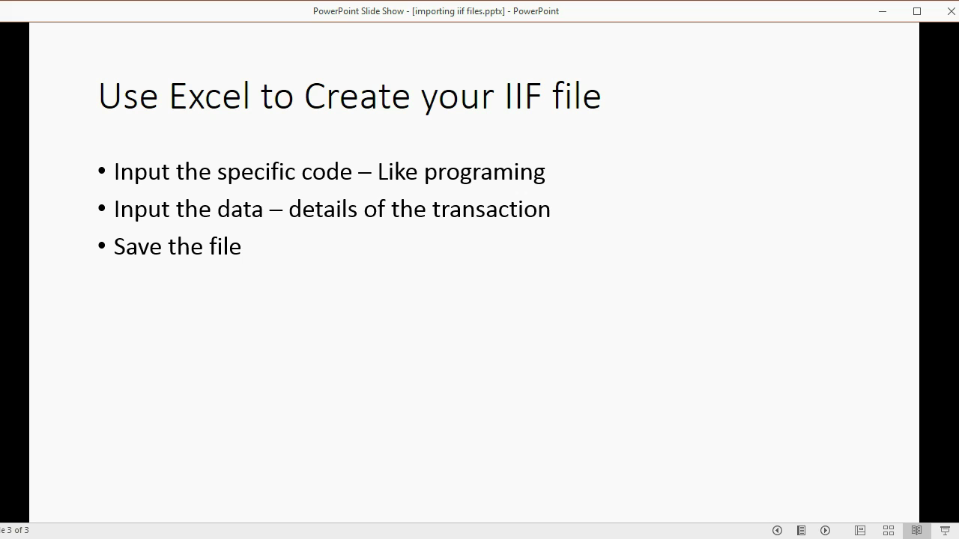
{"action": "key", "text": "alt+Tab"}
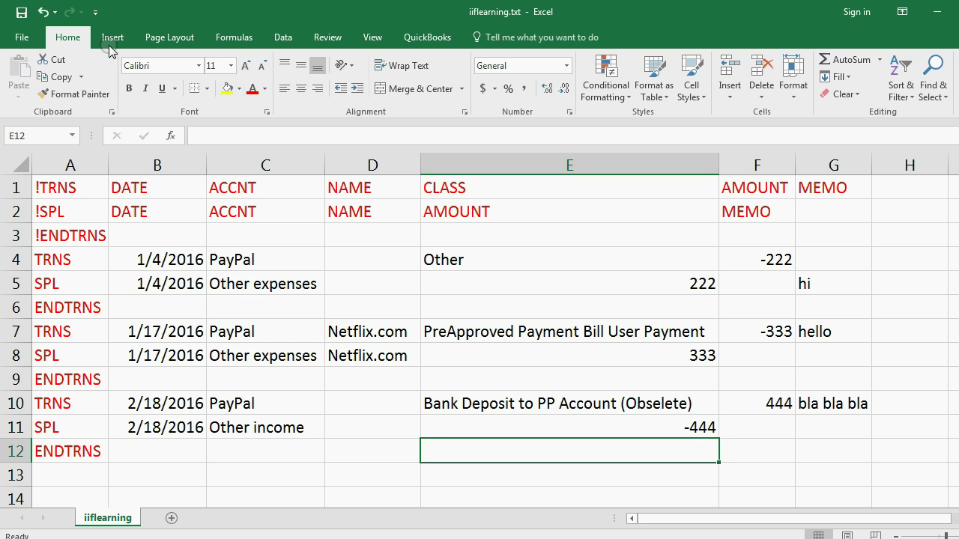
{"action": "left_click", "coordinate": [469, 34]}
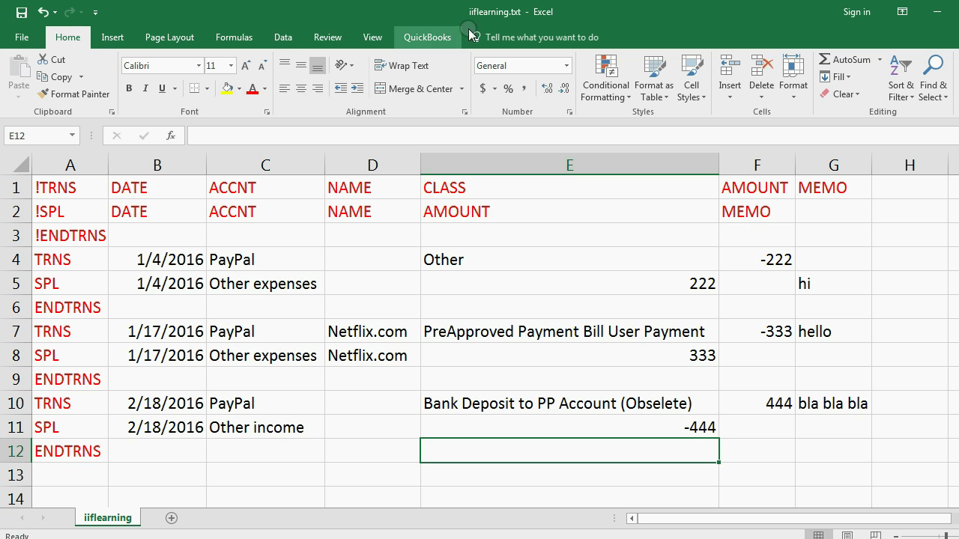
{"action": "left_click", "coordinate": [519, 12]}
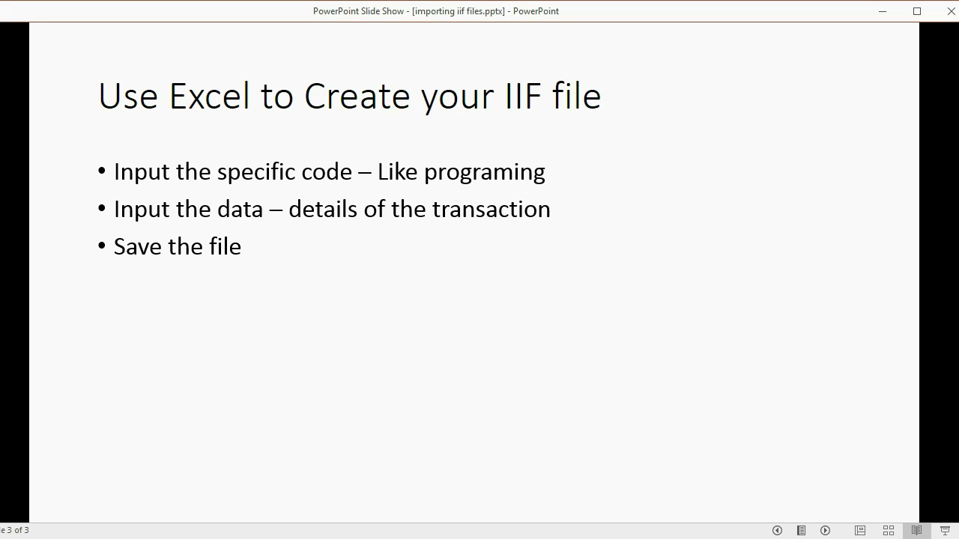
{"action": "left_click", "coordinate": [501, 457]}
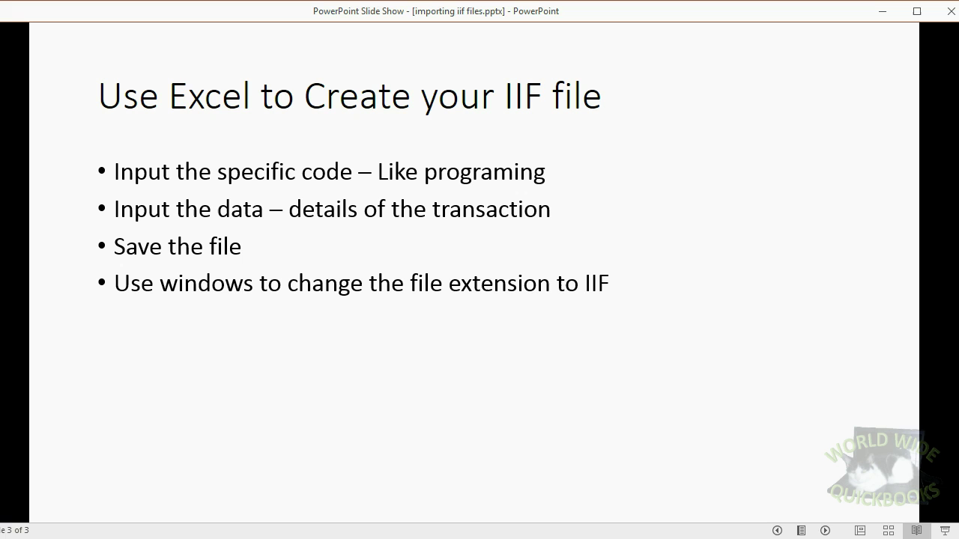
- Leave the slide show and move iiflearning.txt to a free spot on the desktop
{"action": "left_click", "coordinate": [883, 11]}
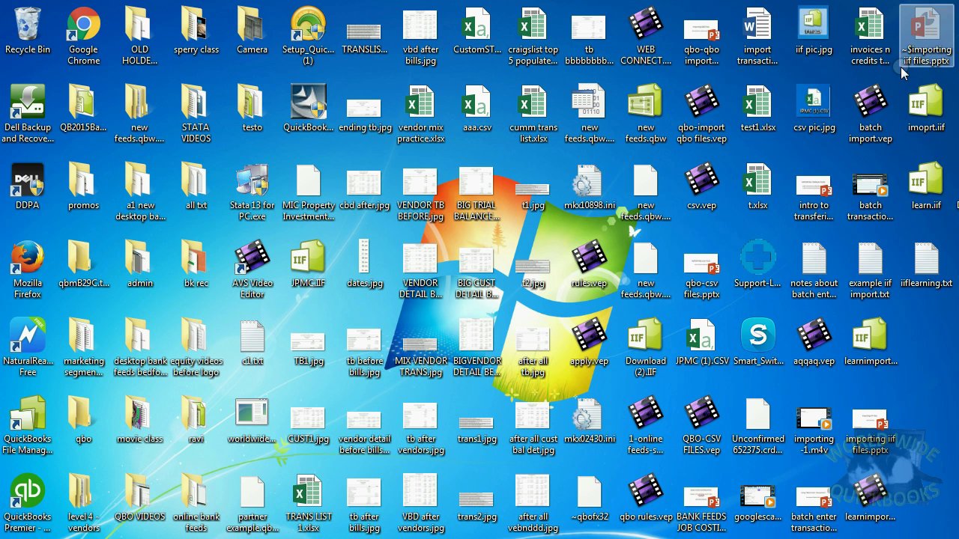
{"action": "left_click", "coordinate": [926, 259]}
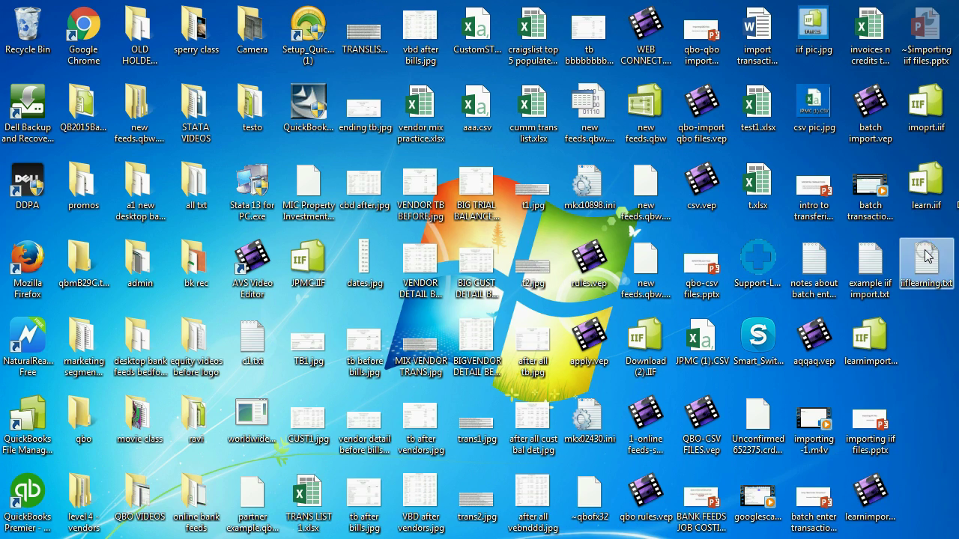
{"action": "left_click_drag", "start_coordinate": [693, 275], "coordinate": [926, 427]}
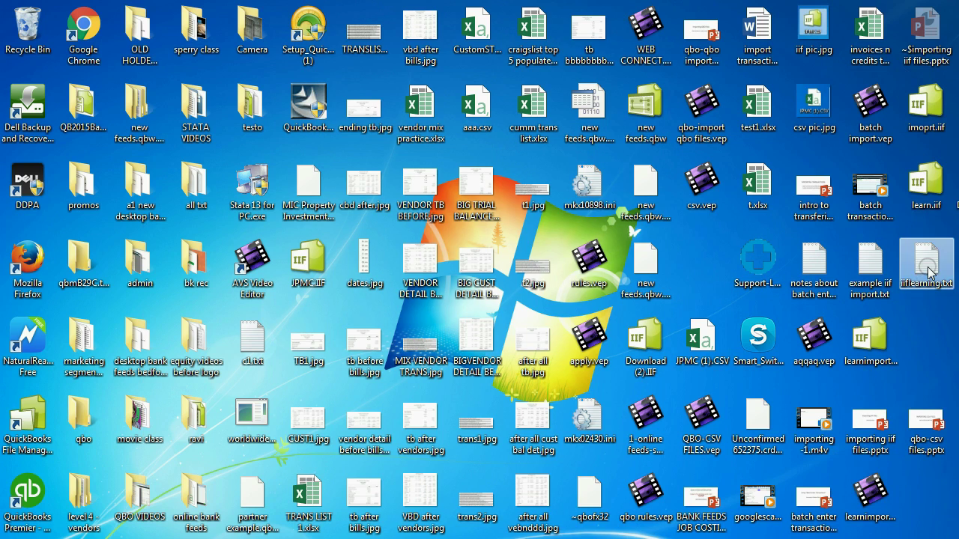
{"action": "left_click_drag", "start_coordinate": [926, 258], "coordinate": [704, 263]}
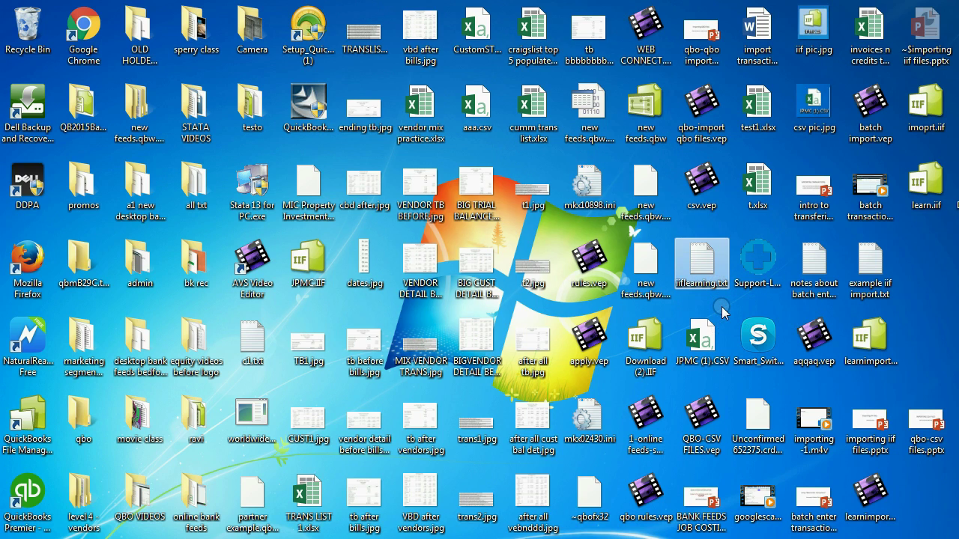
- Rename iiflearning.txt to iiflearning.iif and accept the extension-change warning
{"action": "right_click", "coordinate": [705, 255]}
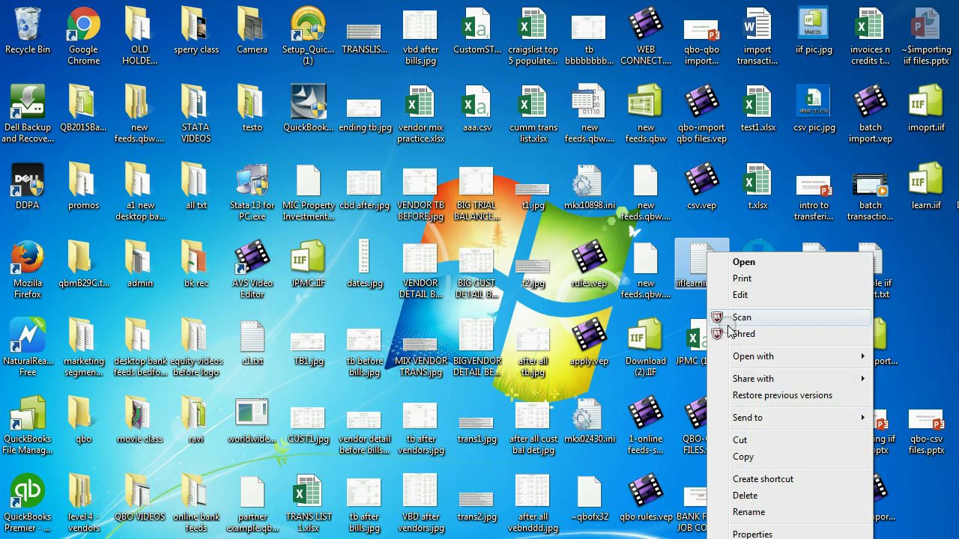
{"action": "left_click", "coordinate": [753, 511]}
{"action": "key", "text": "Right"}
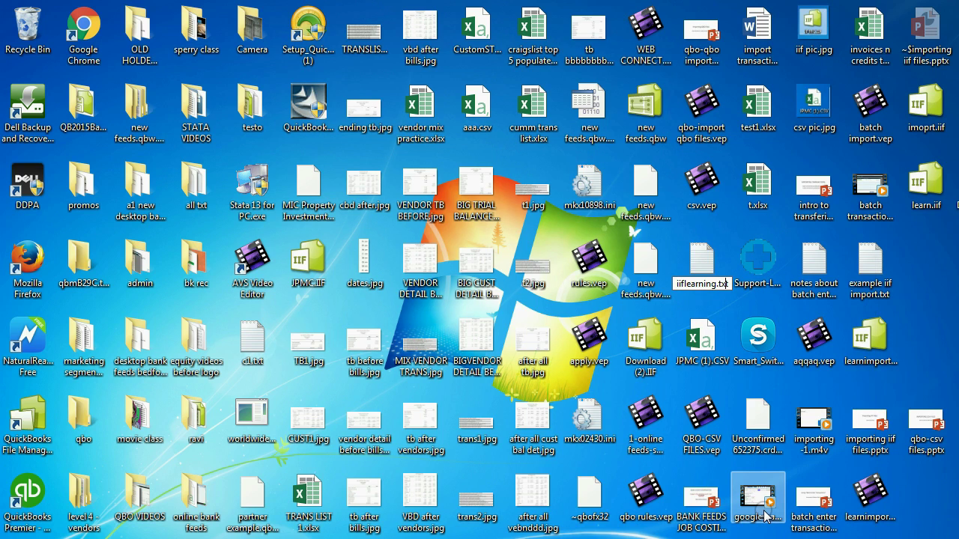
{"action": "key", "text": "BackSpace"}
{"action": "key", "text": "BackSpace"}
{"action": "key", "text": "BackSpace"}
{"action": "type", "text": "iif"}
{"action": "key", "text": "Return"}
{"action": "key", "text": "Return"}
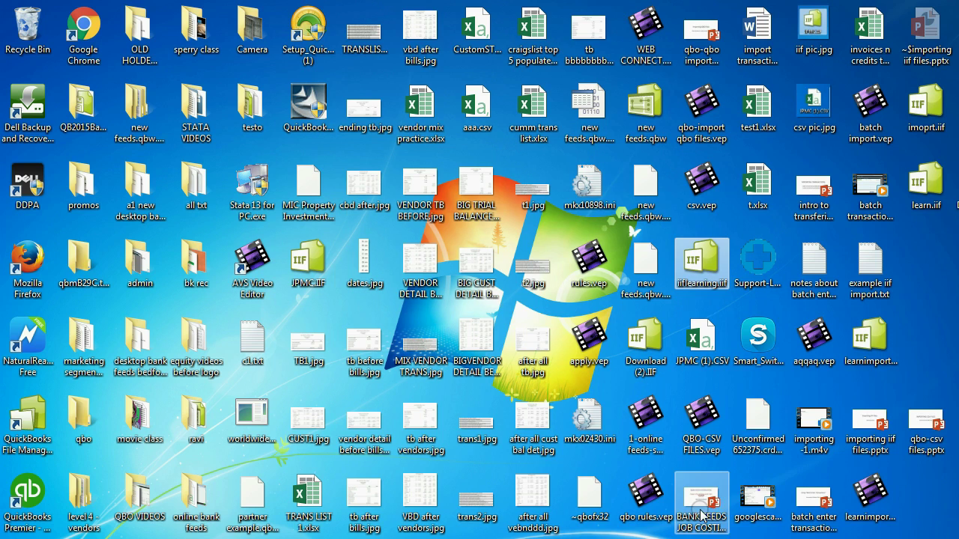
{"action": "mouse_move", "coordinate": [722, 291]}
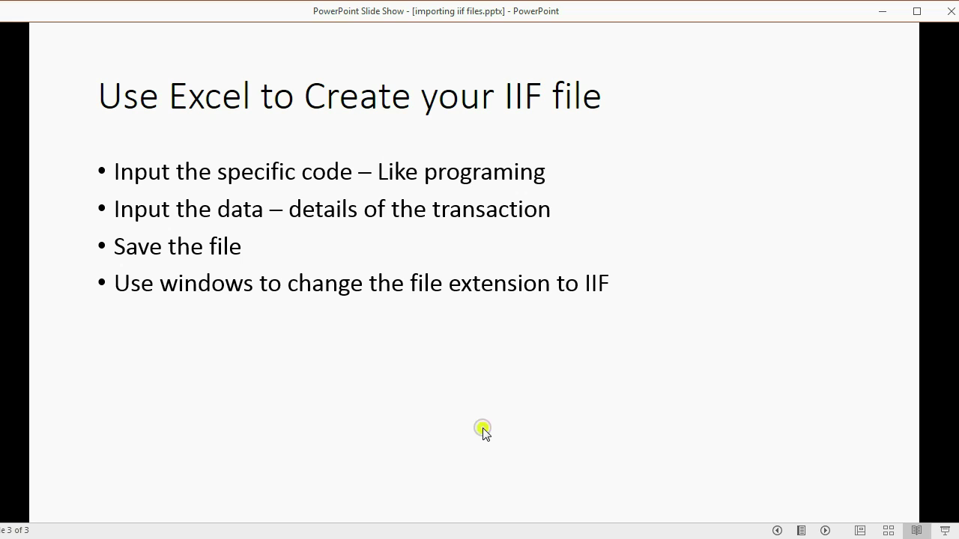
- Import iiflearning.iif through Utilities > Import > IIF Files, adding transactions 300–302
{"action": "left_click", "coordinate": [482, 432]}
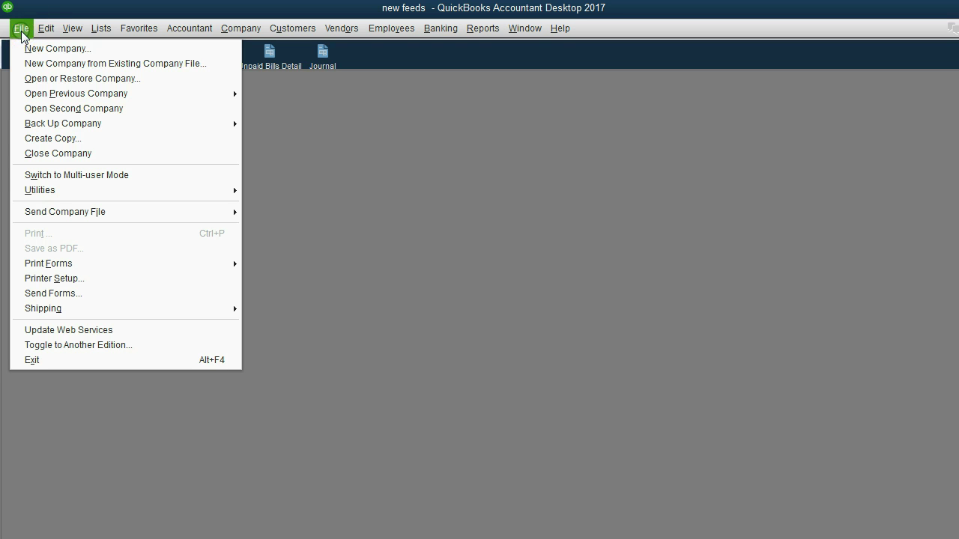
{"action": "mouse_move", "coordinate": [97, 193]}
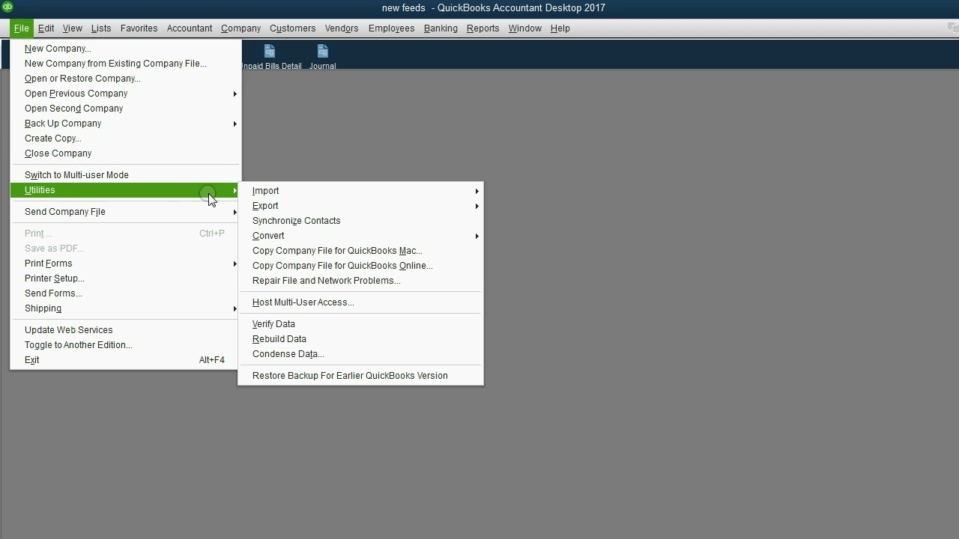
{"action": "mouse_move", "coordinate": [288, 191]}
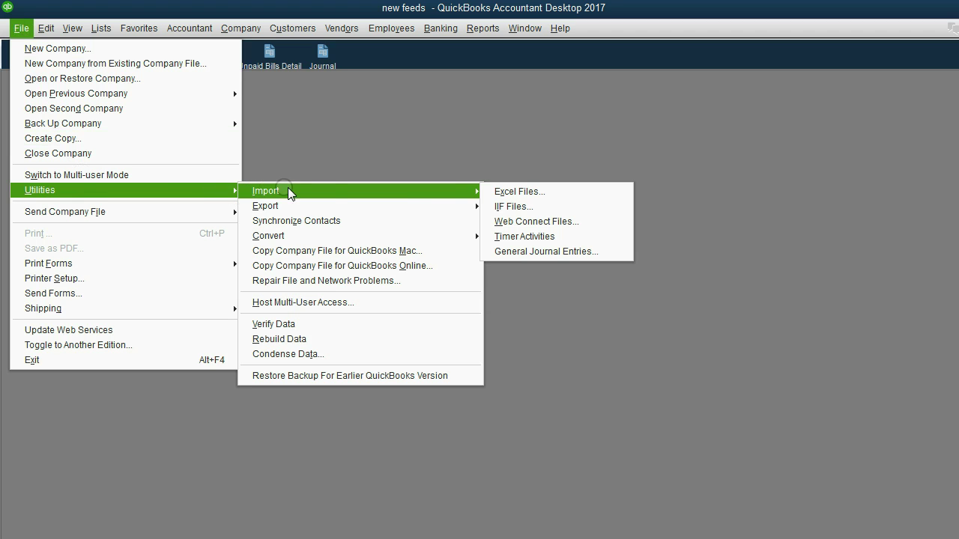
{"action": "left_click", "coordinate": [516, 205]}
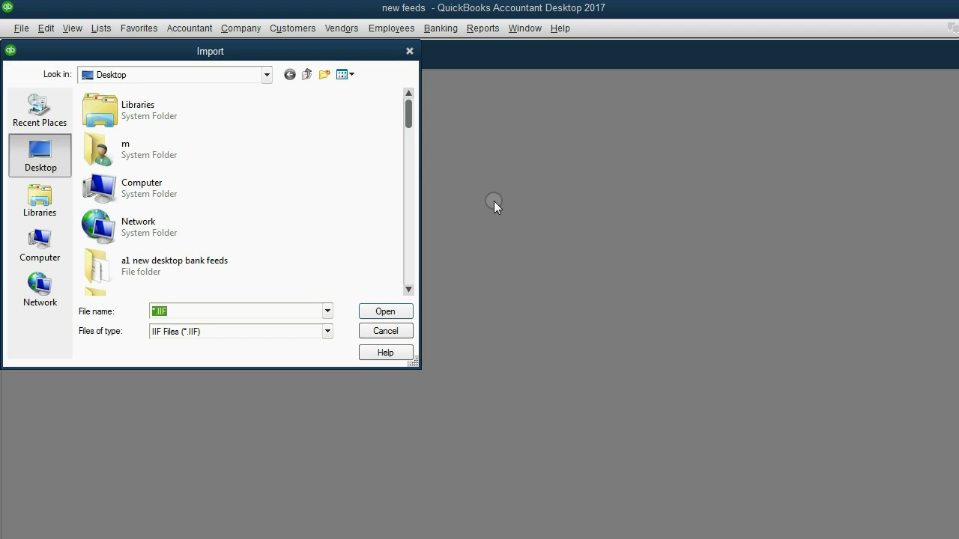
{"action": "left_click_drag", "start_coordinate": [409, 119], "coordinate": [379, 267]}
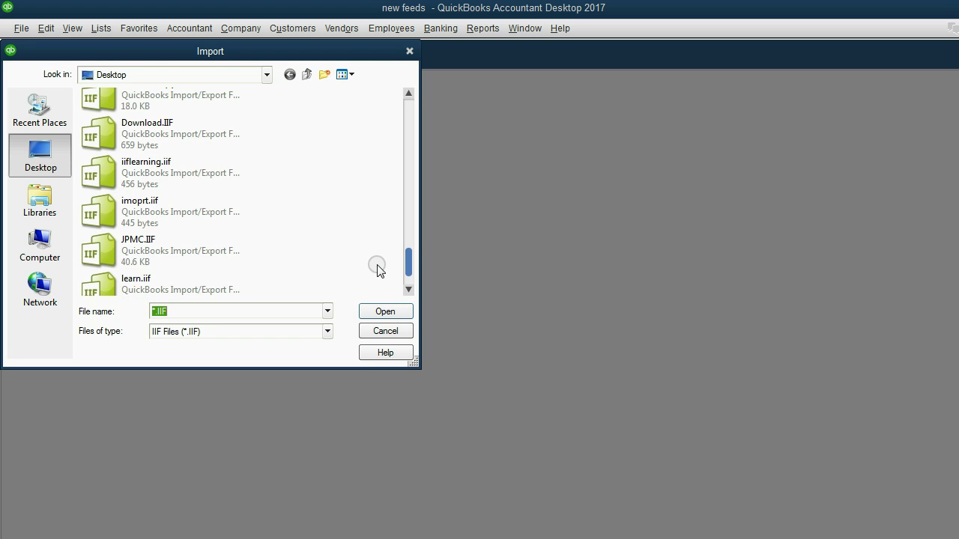
{"action": "double_click", "coordinate": [161, 177]}
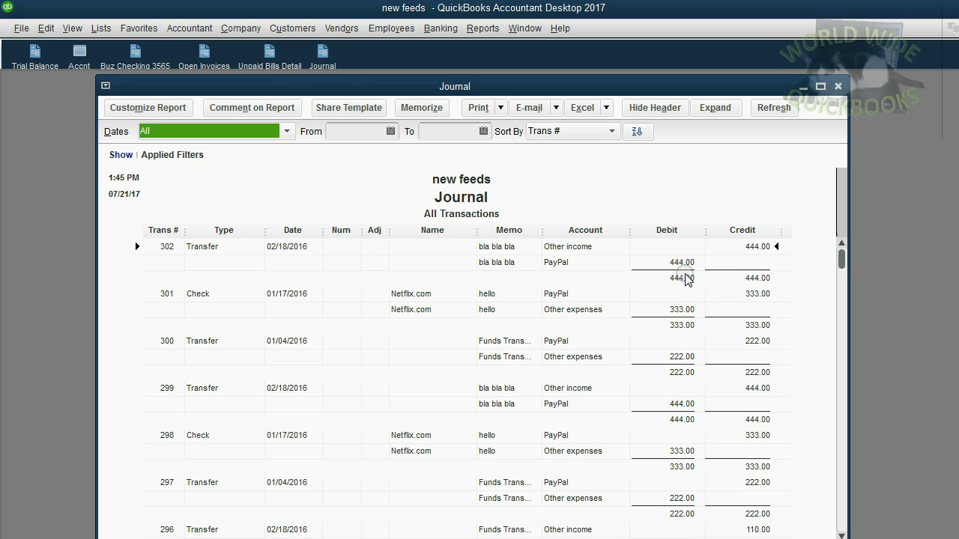
- Review the PayPal and Other expenses lines of journal transactions 300, 301 and 302
{"action": "left_click", "coordinate": [516, 259]}
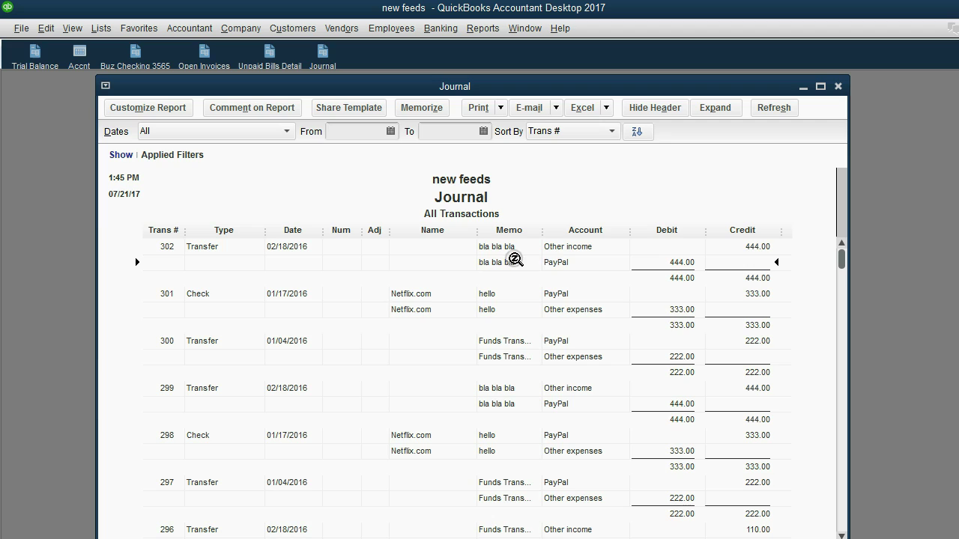
{"action": "left_click", "coordinate": [681, 311]}
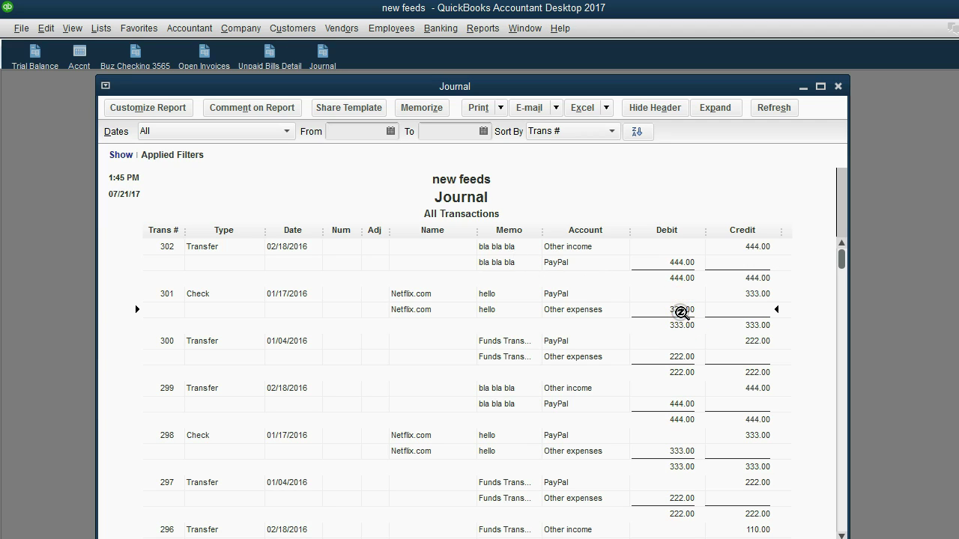
{"action": "left_click", "coordinate": [470, 308]}
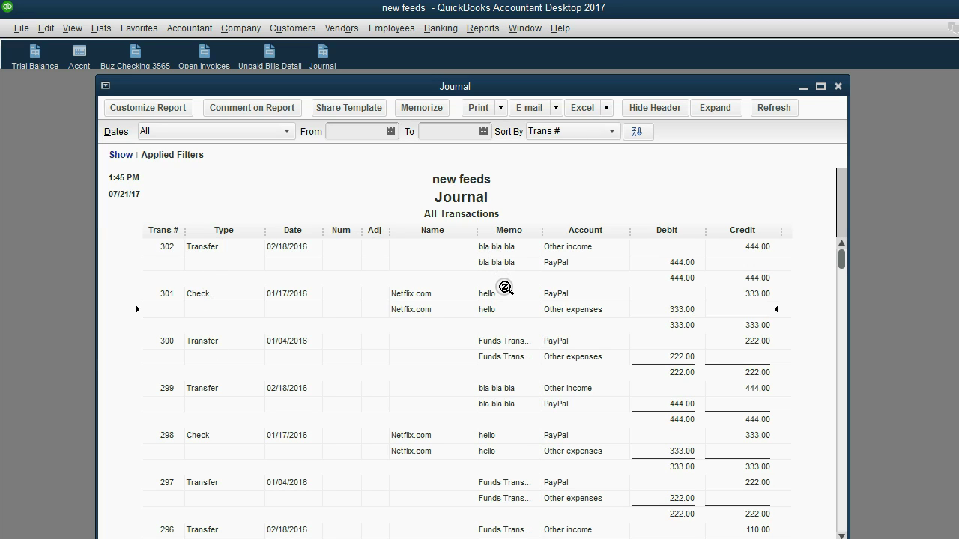
{"action": "left_click", "coordinate": [685, 263]}
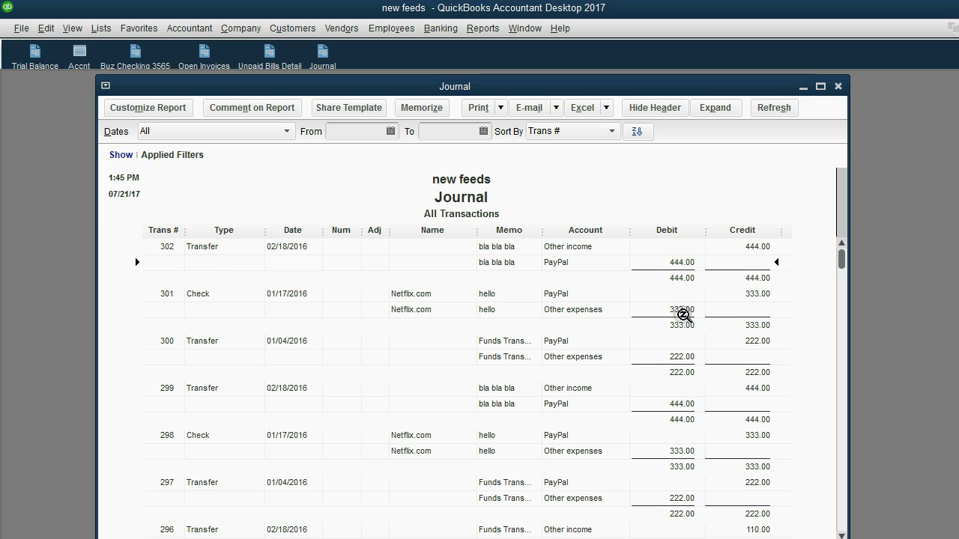
{"action": "left_click", "coordinate": [683, 312]}
{"action": "left_click", "coordinate": [682, 355]}
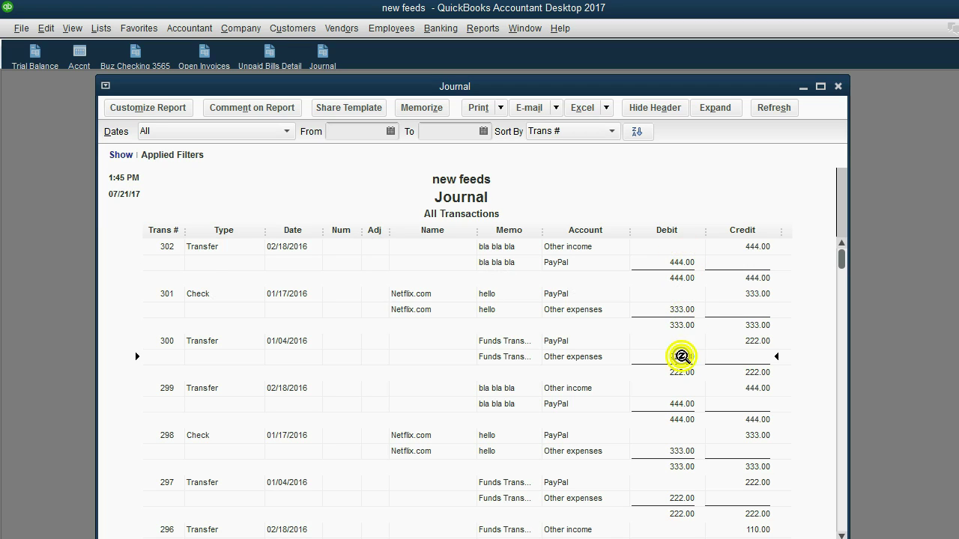
{"action": "left_click", "coordinate": [578, 322]}
{"action": "left_click", "coordinate": [563, 261]}
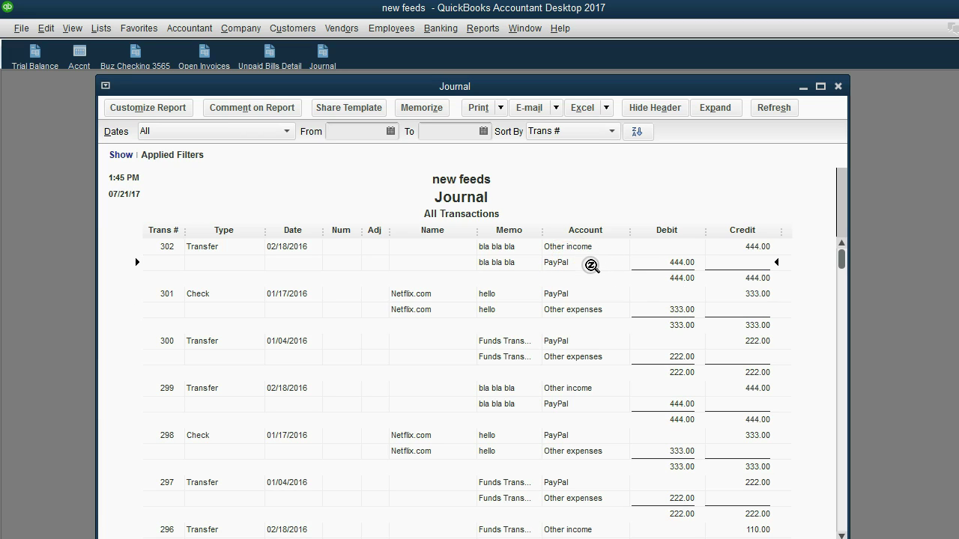
- Advance past the last slide and end the presentation, returning to QuickBooks
{"action": "left_click", "coordinate": [549, 535]}
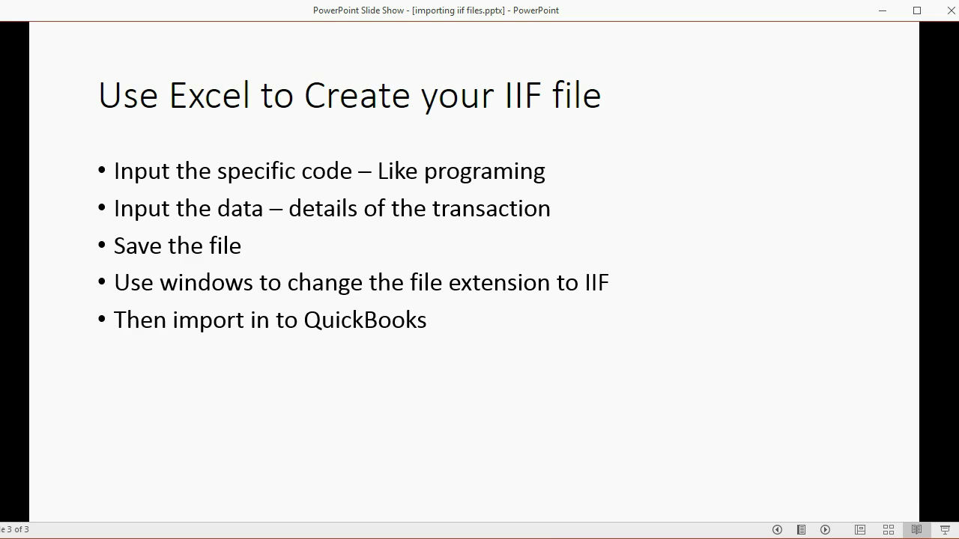
{"action": "left_click", "coordinate": [537, 485]}
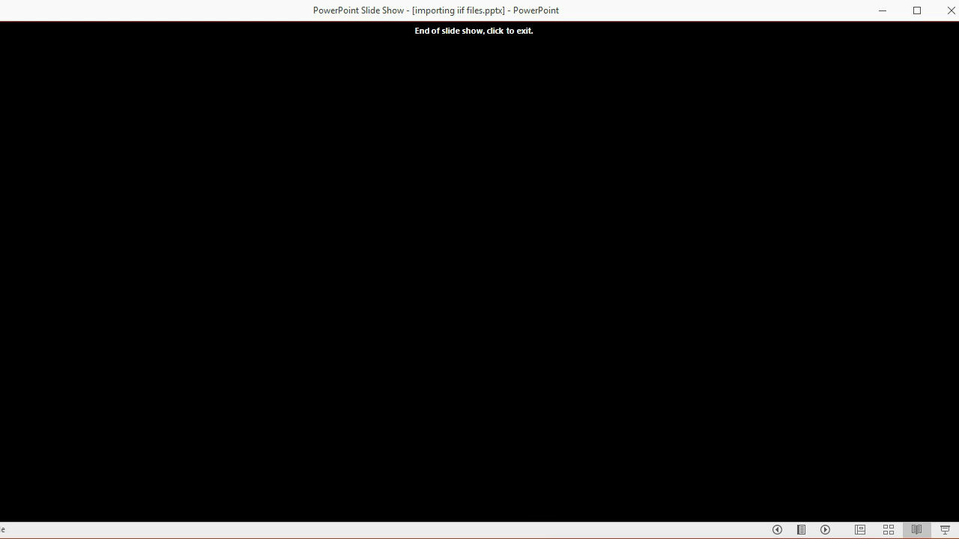
{"action": "left_click", "coordinate": [708, 532]}
{"action": "left_click", "coordinate": [702, 470]}
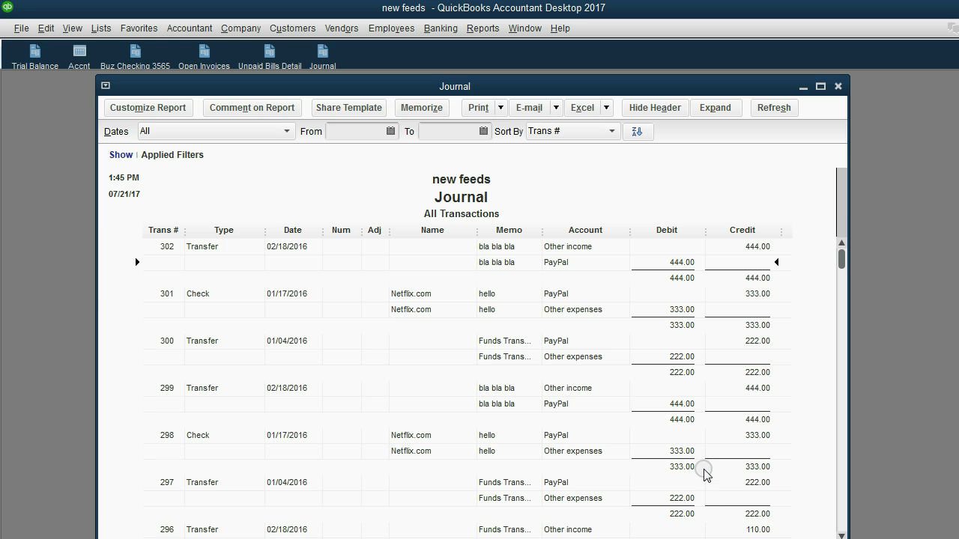